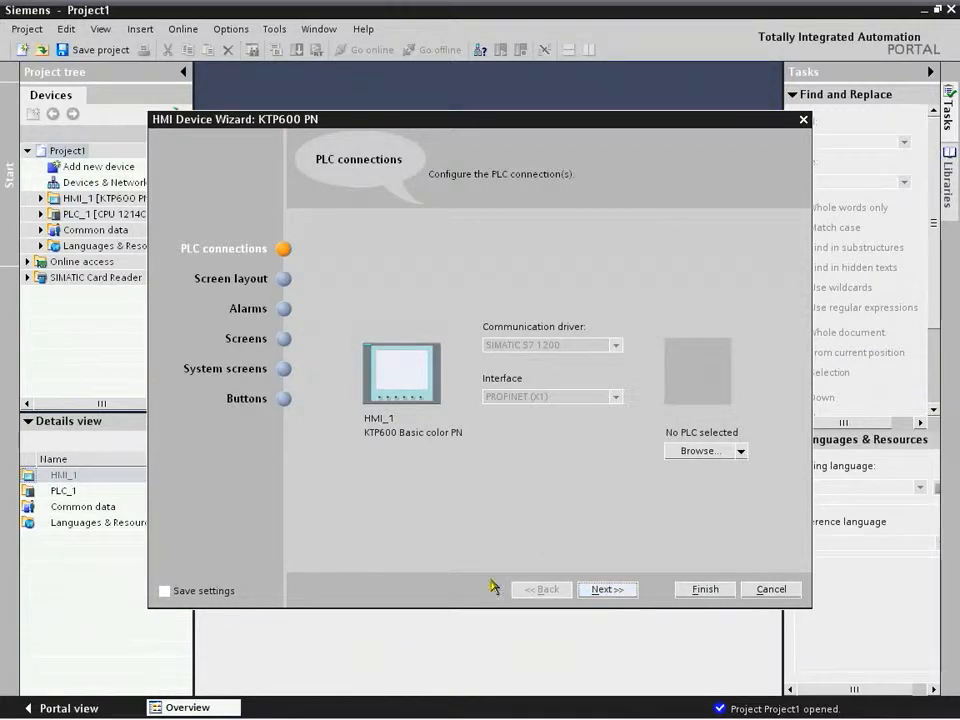
Proceed through the wizard's PLC connection and screen layout settings, keeping the page header with date/time and the default logo.
click(612, 591)
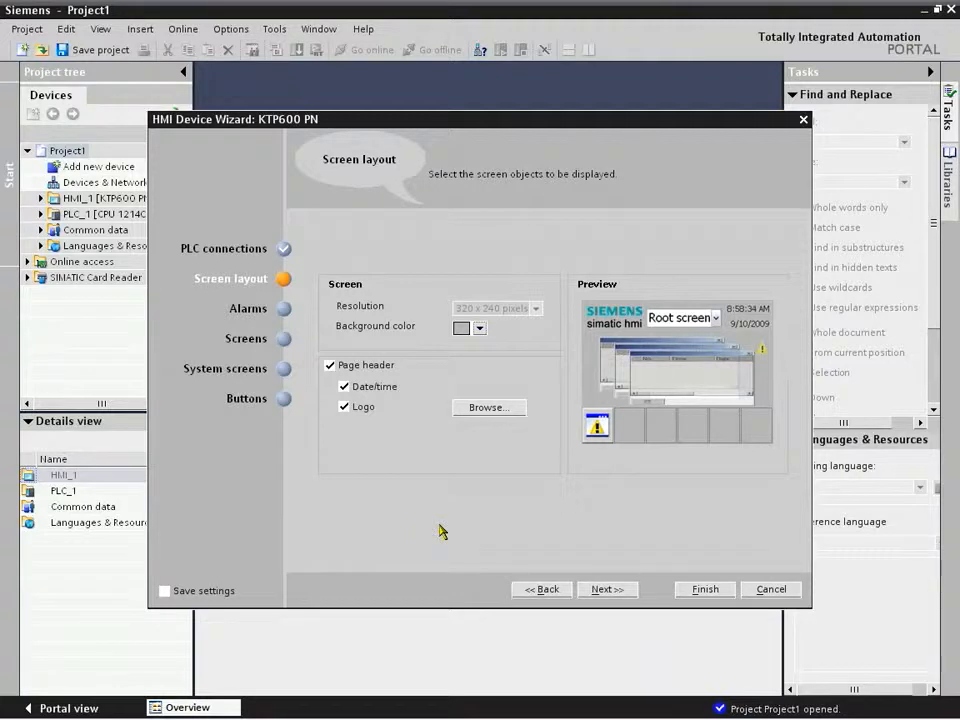
click(331, 366)
click(331, 366)
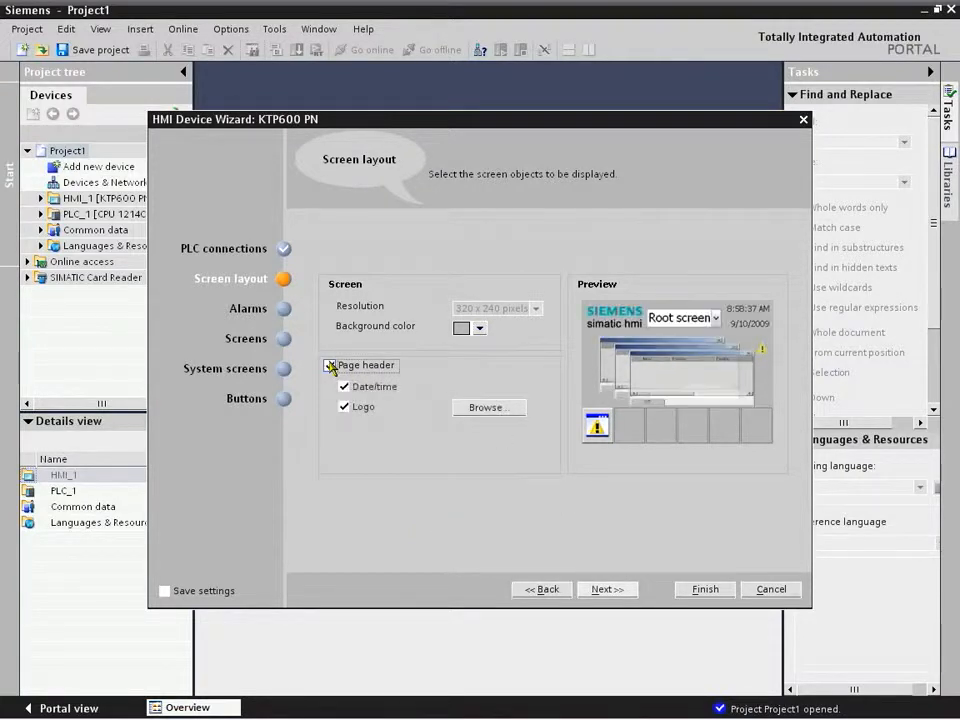
click(484, 408)
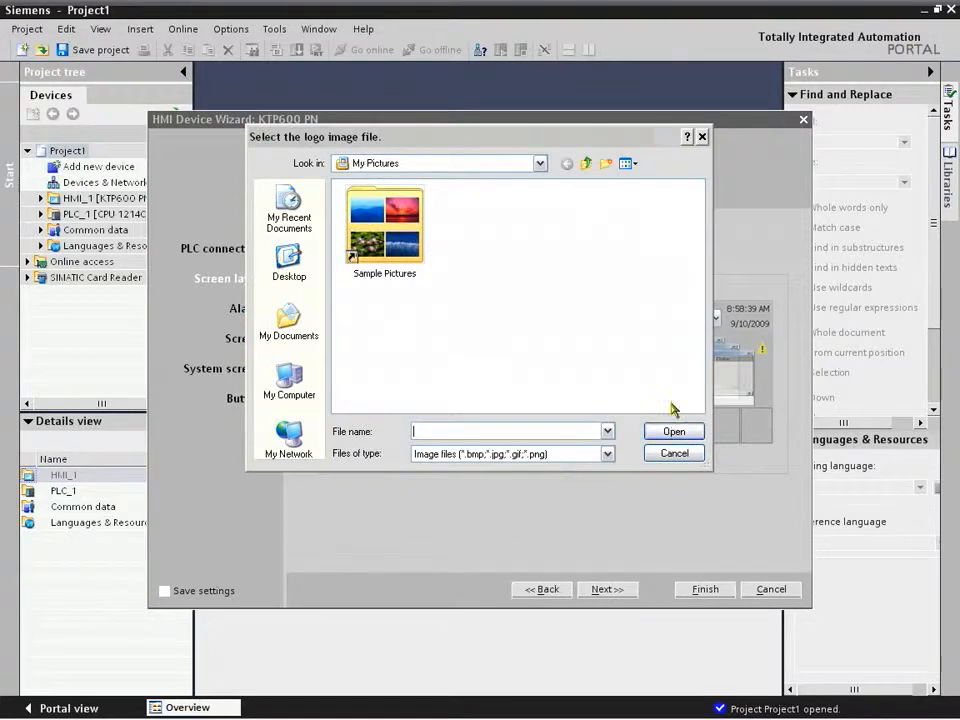
click(669, 455)
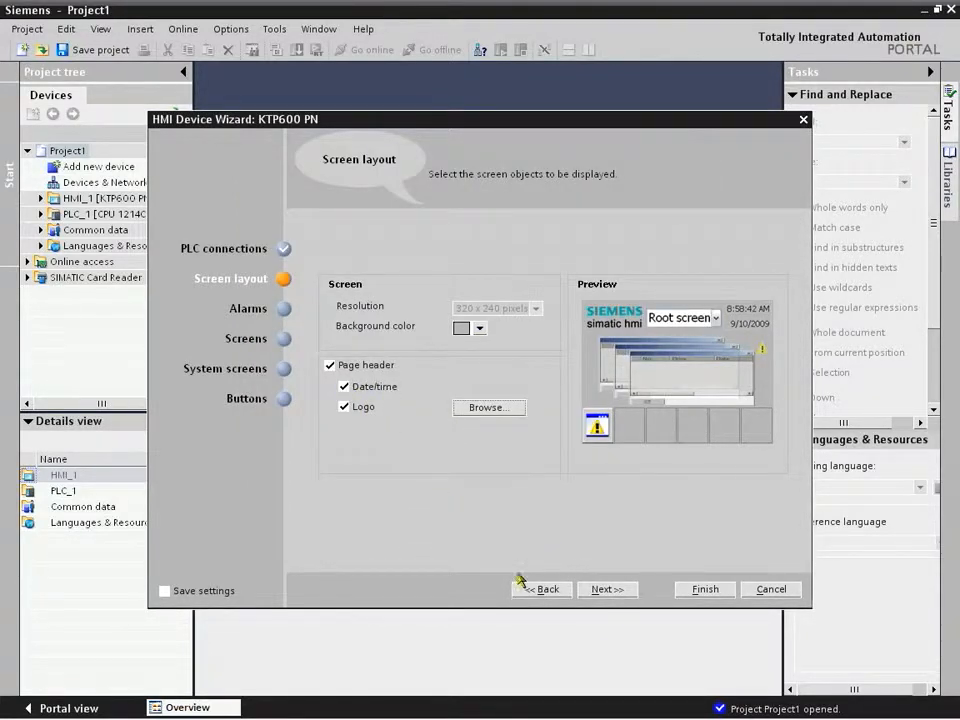
click(607, 590)
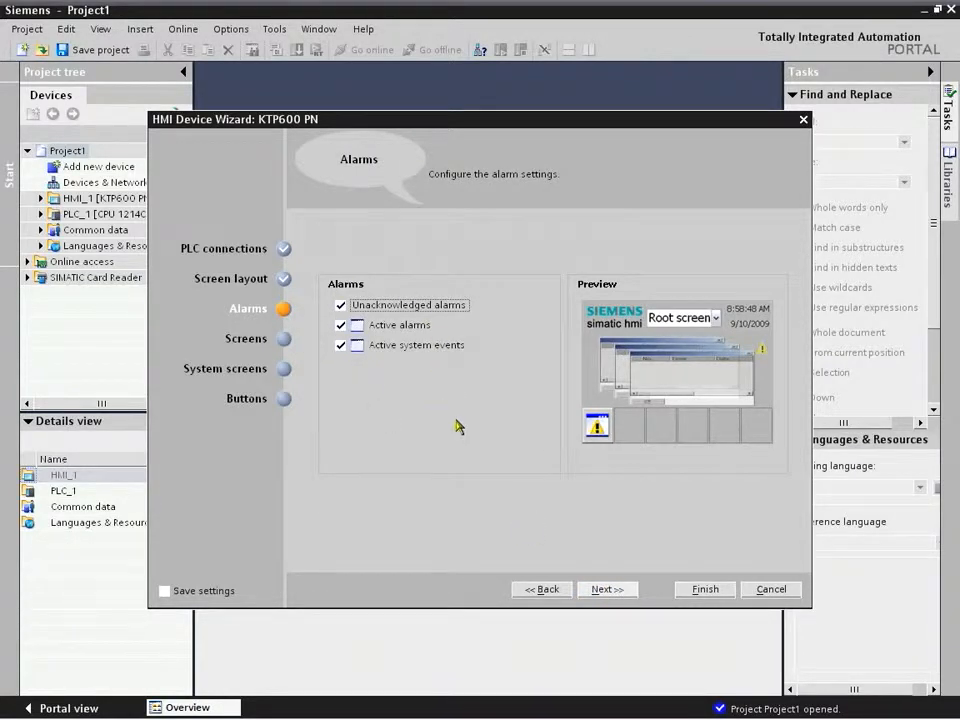
Accept the alarm settings, add three screens beneath the root screen, and finish the HMI device wizard.
click(612, 591)
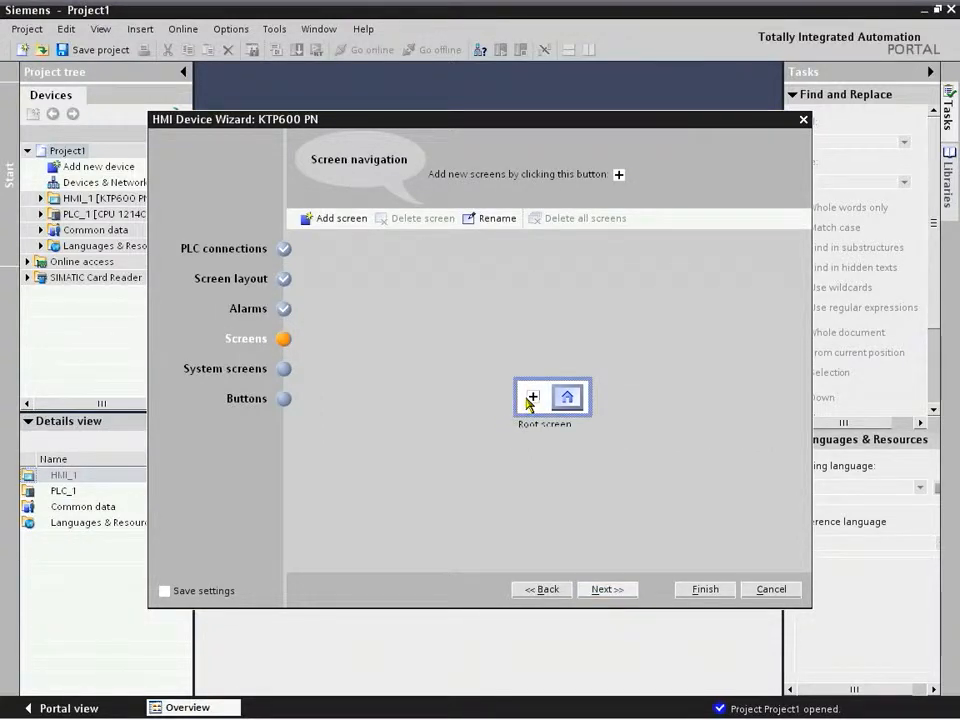
click(531, 399)
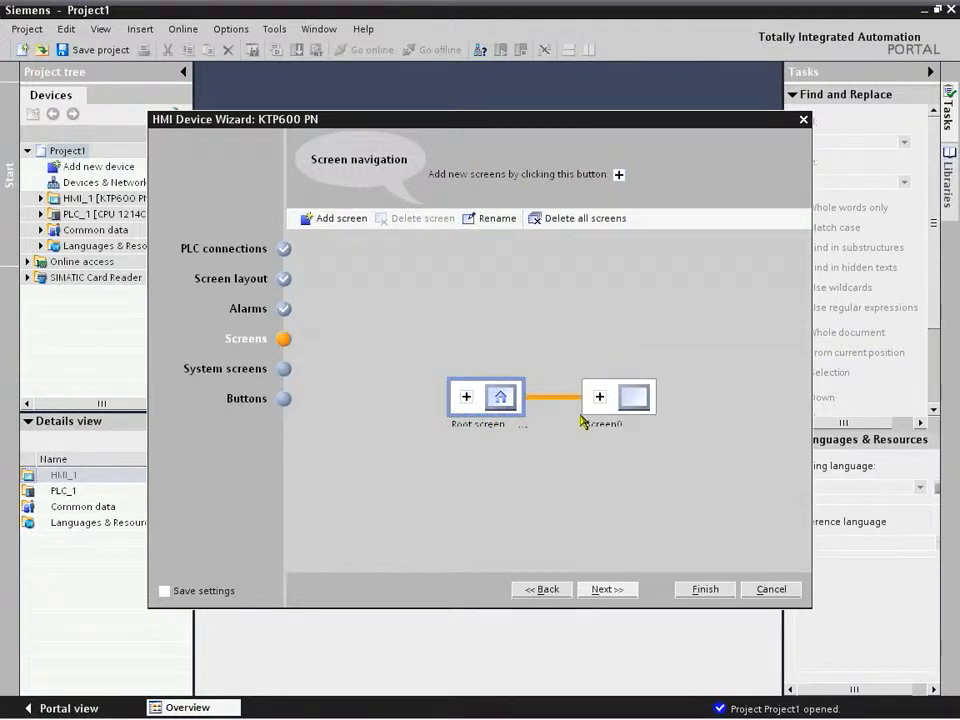
click(466, 397)
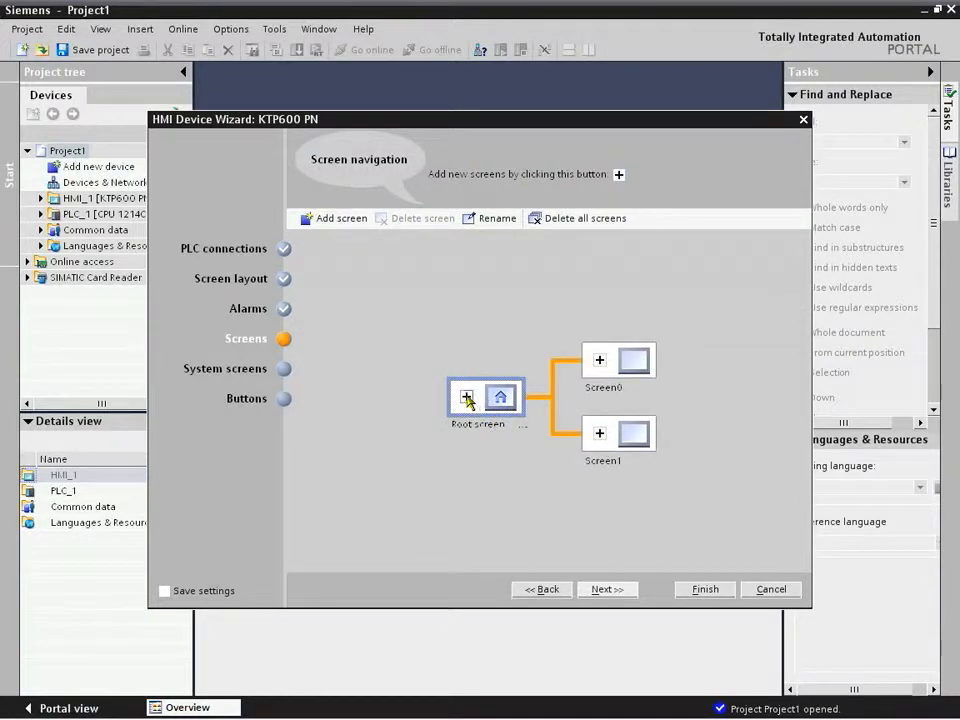
click(466, 397)
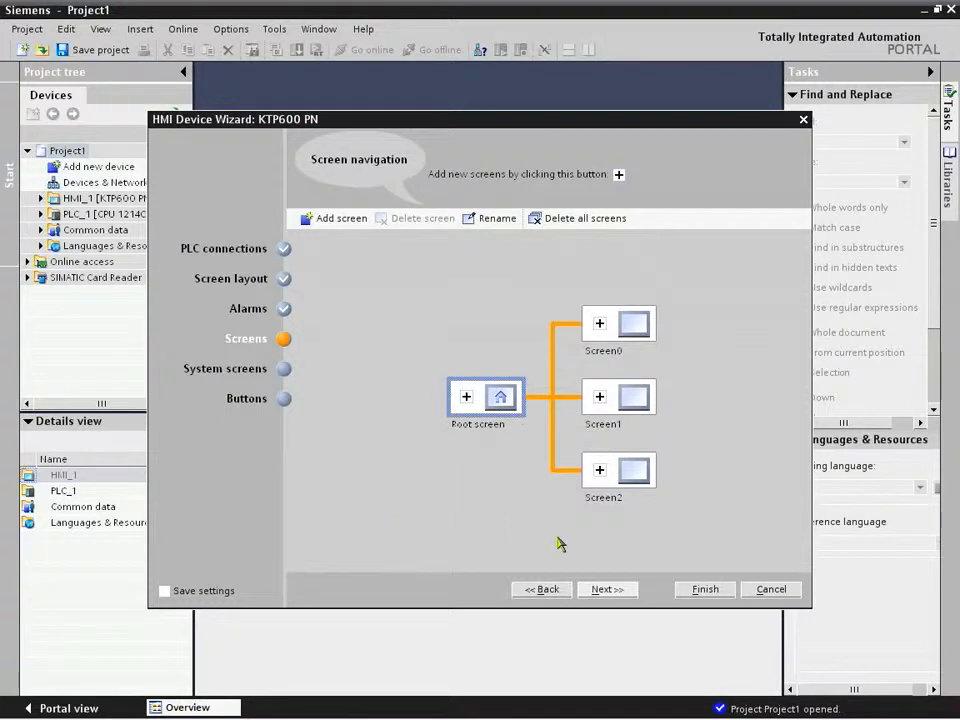
click(703, 591)
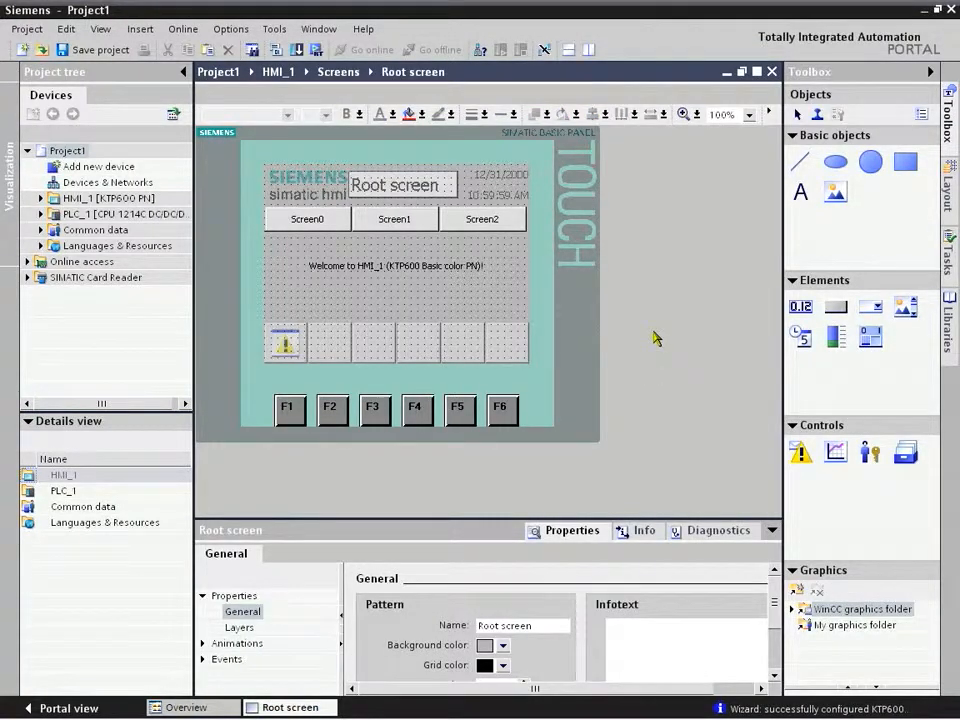
Delete the welcome text from the middle of the root screen.
click(749, 115)
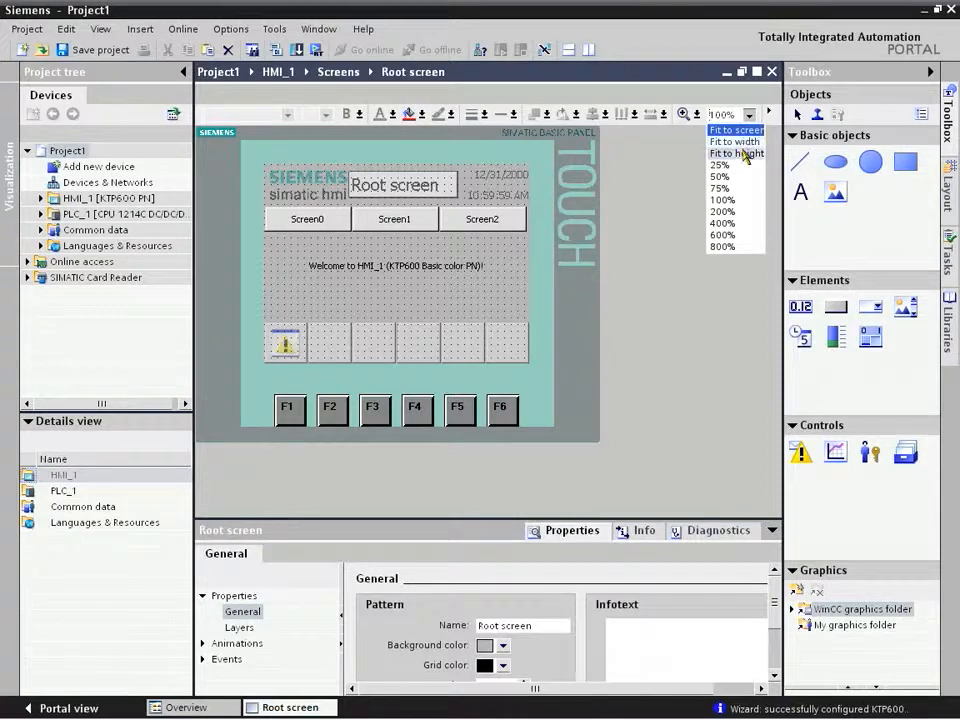
click(740, 142)
click(540, 296)
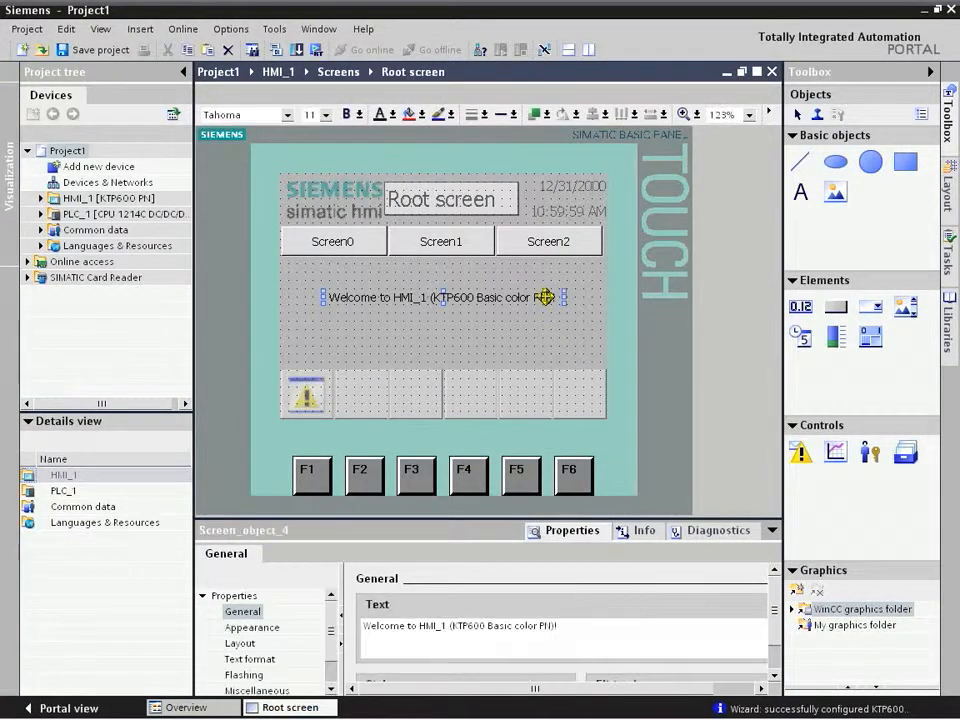
key(Delete)
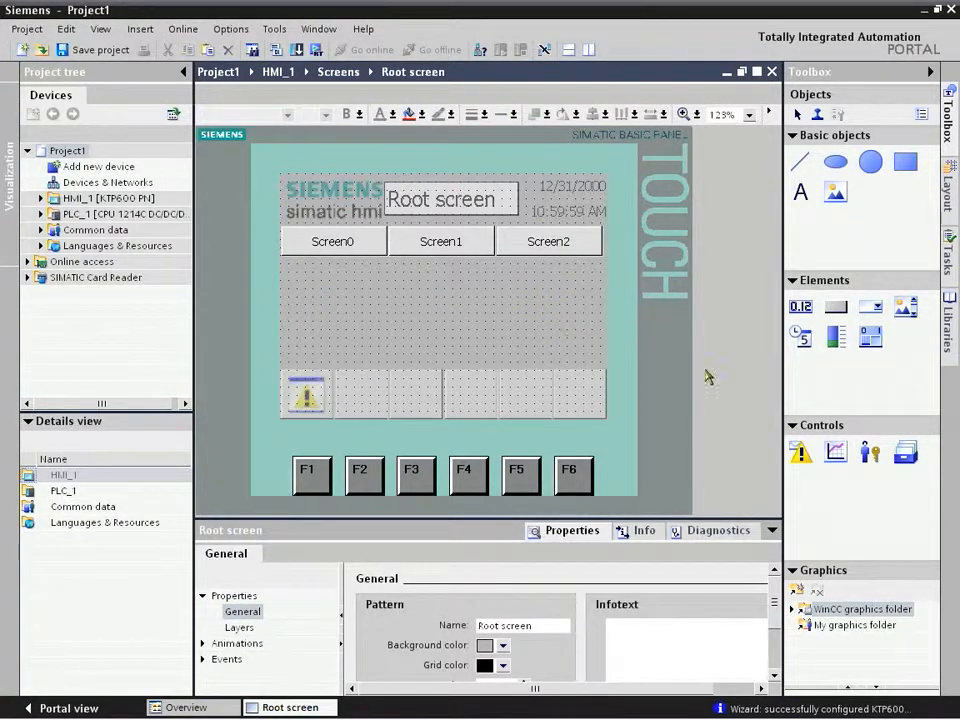
Place the PlotLight_Round_R light from the HMI Buttons & Switches global library below the Screen2 button on the root screen.
click(949, 322)
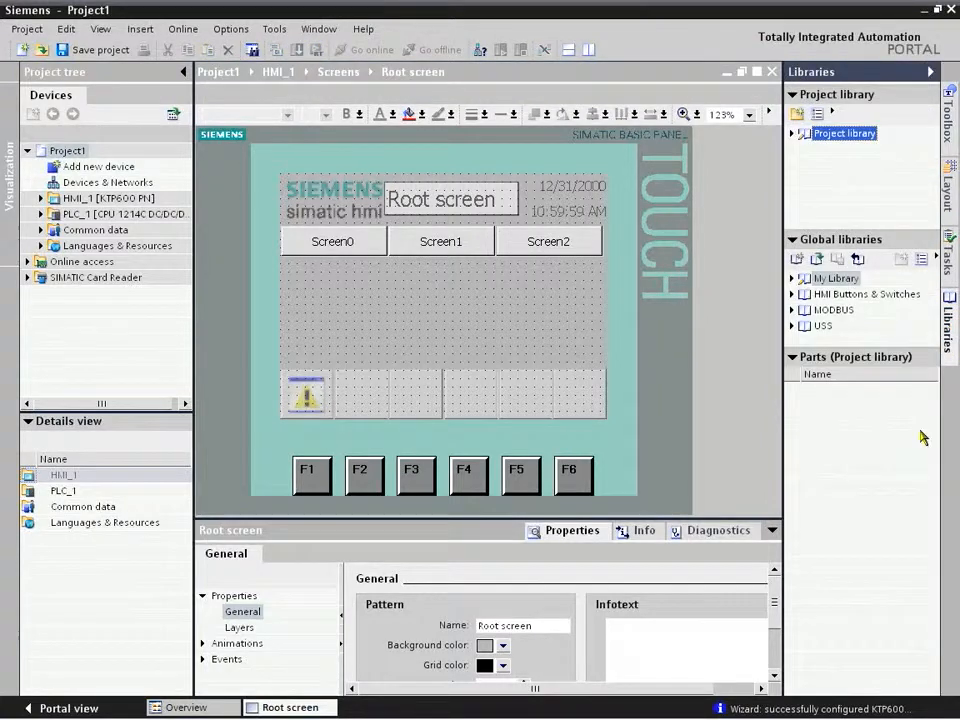
double_click(886, 294)
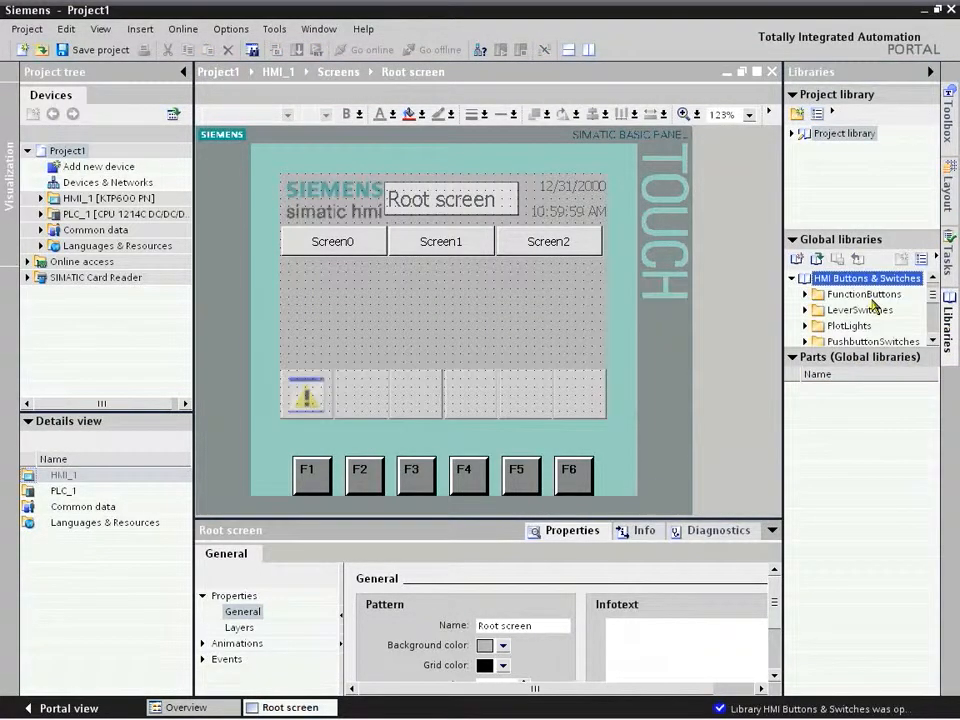
click(933, 341)
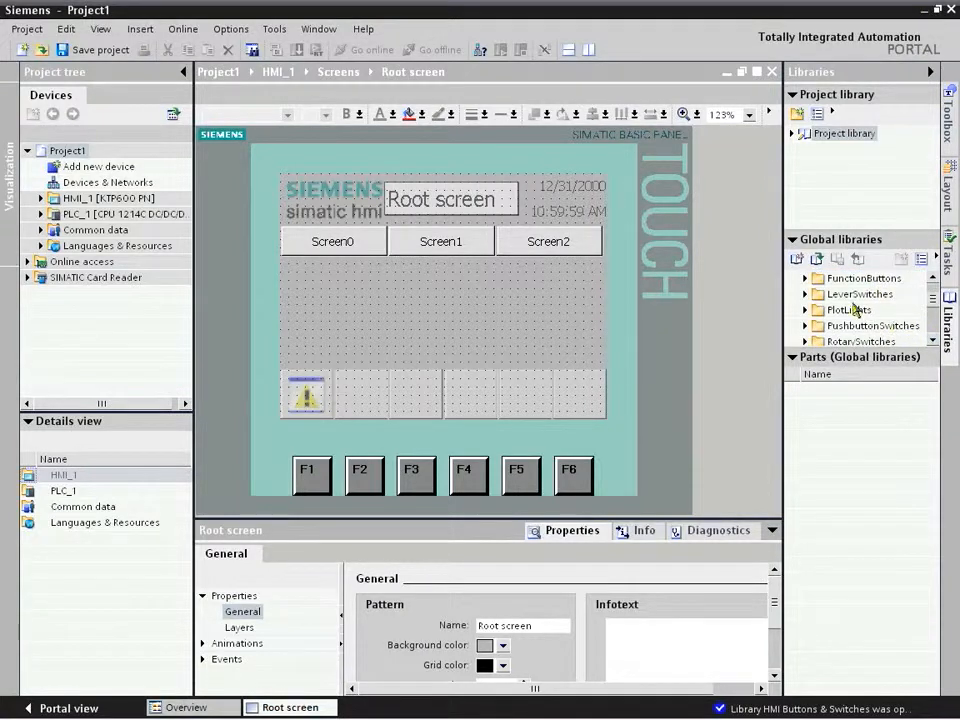
double_click(852, 309)
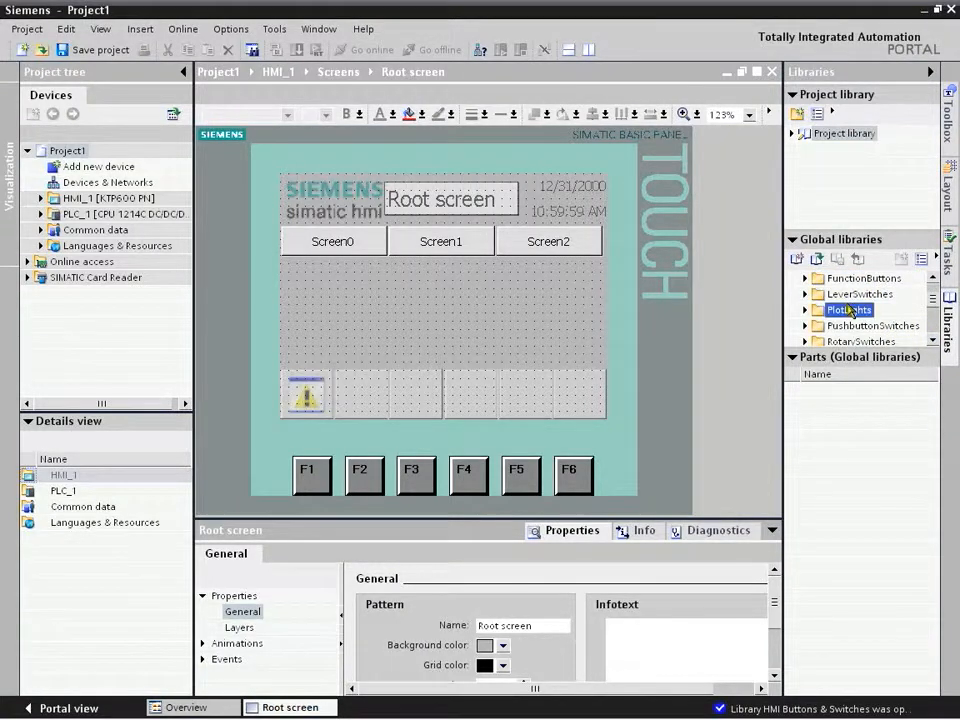
click(933, 333)
click(933, 333)
click(933, 333)
click(933, 333)
drag(852, 279, 540, 318)
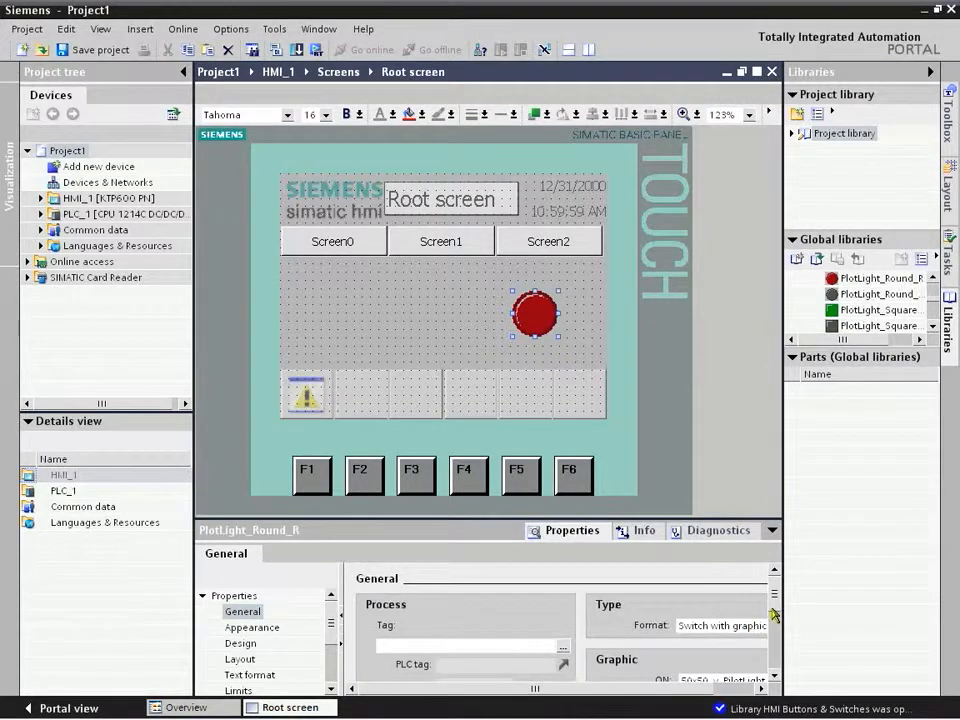
Assign the Light tag from PLC_1's PLC tags as the process tag of the red round light.
scroll(776, 606, down, 1)
click(419, 610)
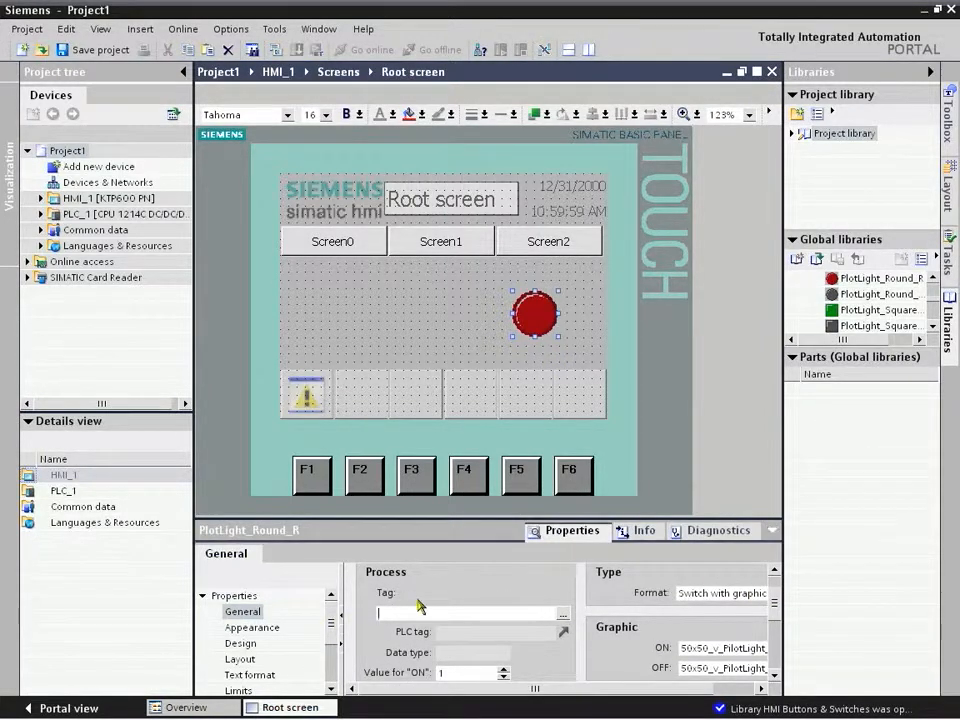
click(105, 215)
double_click(104, 218)
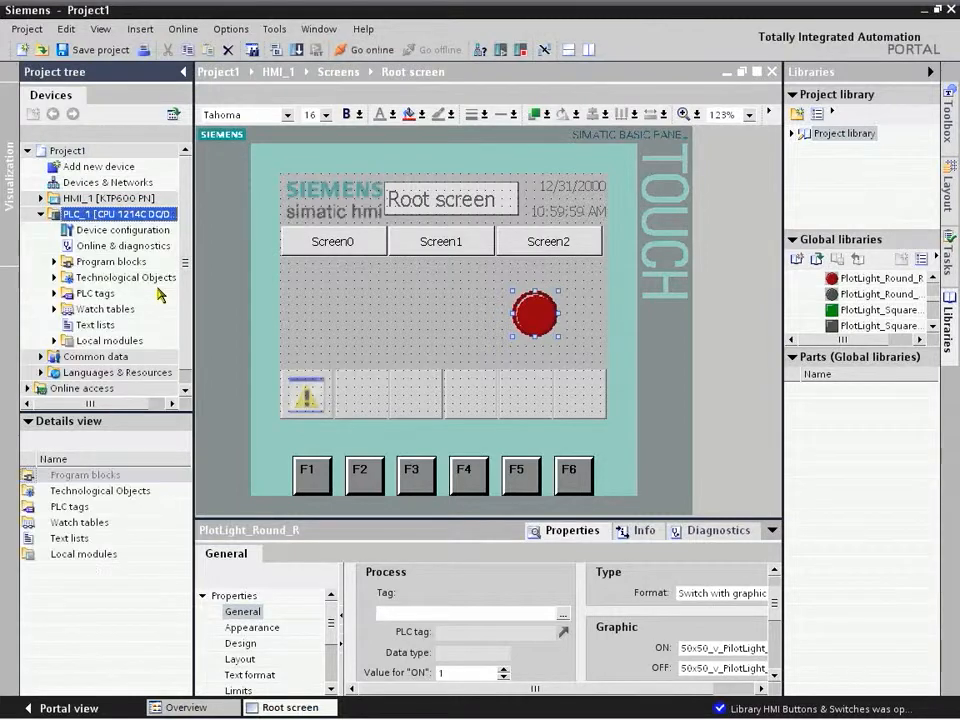
click(78, 293)
double_click(78, 293)
click(114, 309)
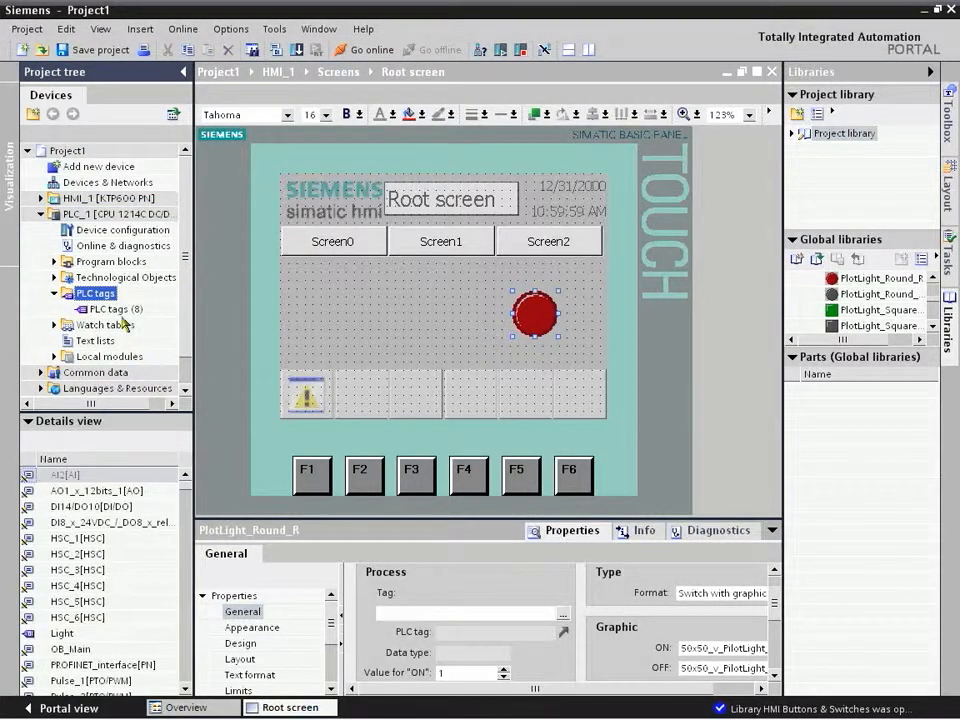
drag(62, 507, 418, 610)
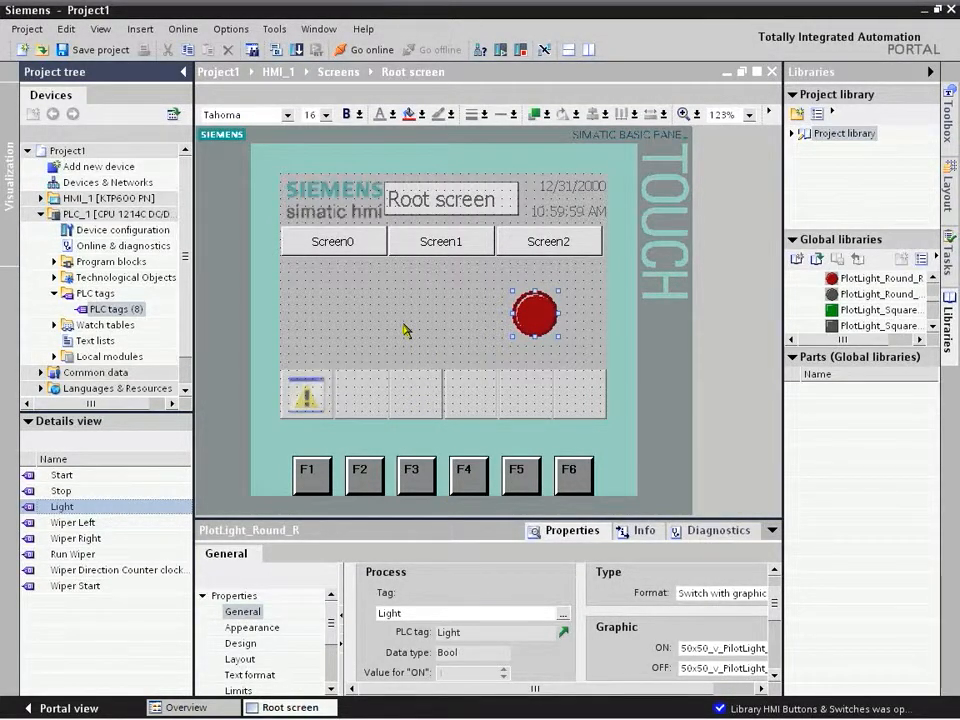
click(615, 403)
Place the Toggle_Vertical_G switch from the library's ToggleSwitches folder below the Screen0 button on the root screen.
click(933, 328)
click(933, 328)
scroll(920, 320, down, 2)
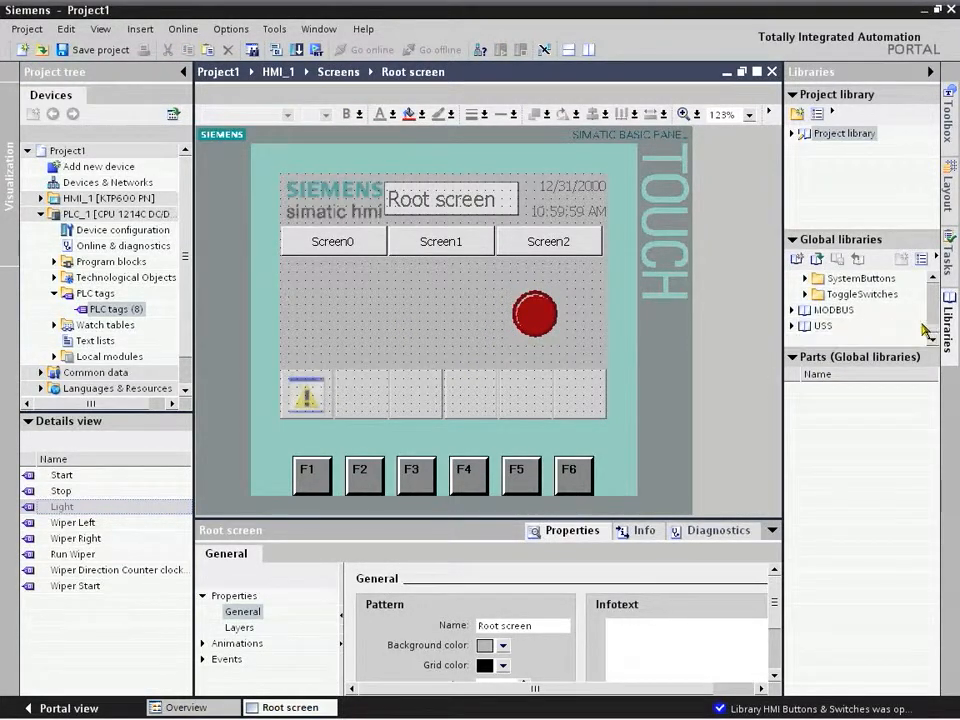
click(868, 295)
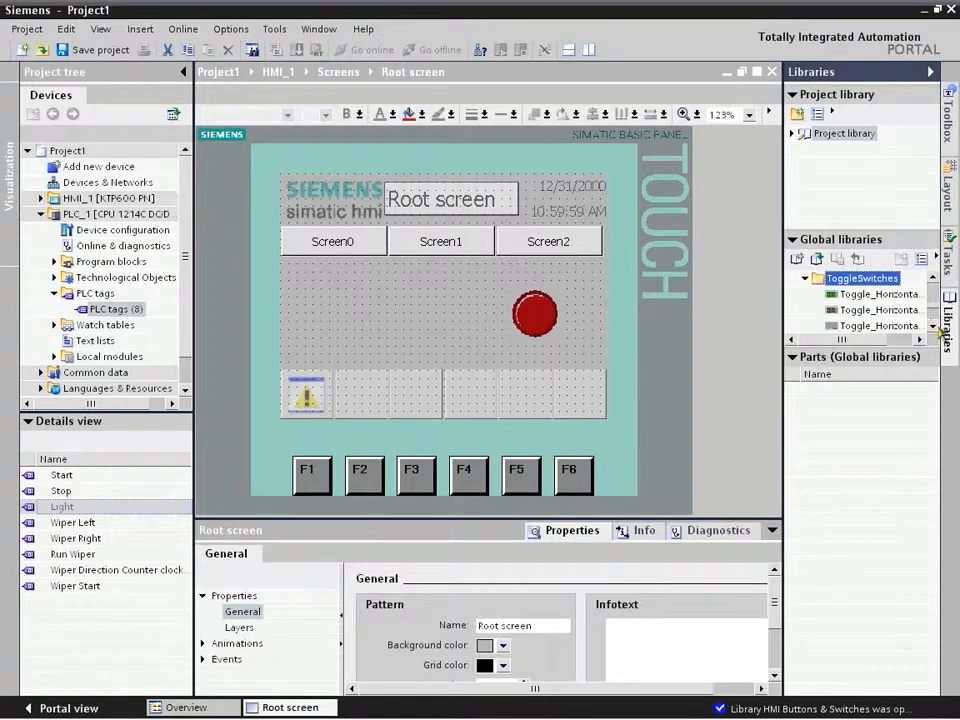
click(933, 328)
click(933, 328)
click(933, 328)
click(933, 328)
click(933, 328)
drag(870, 278, 348, 305)
drag(378, 352, 340, 315)
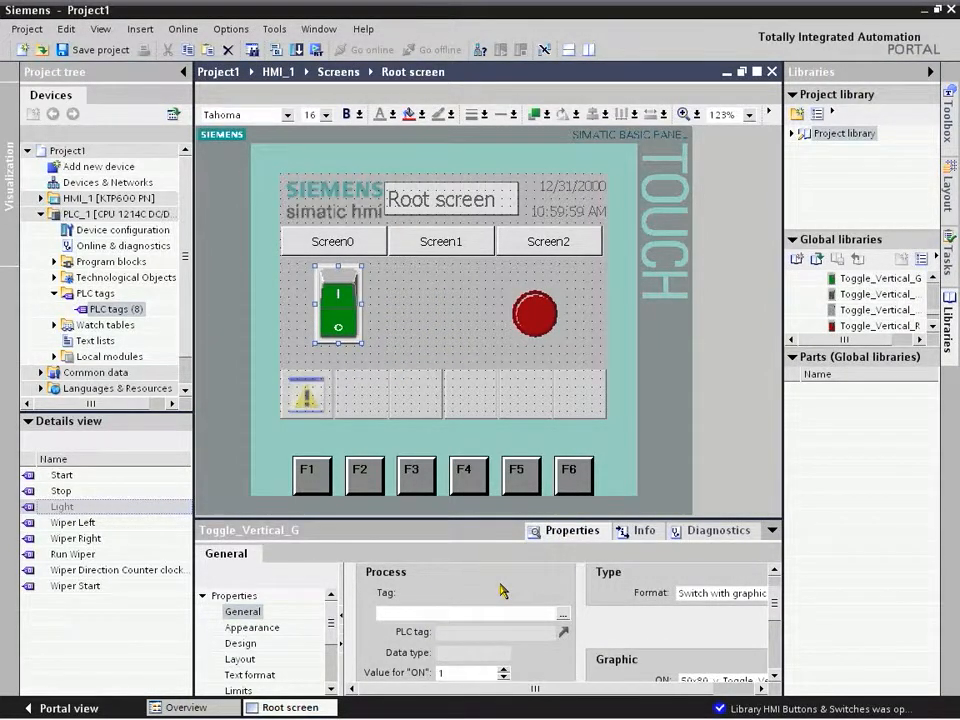
Open the Main [OB1] block from the program blocks of PLC_1.
double_click(100, 215)
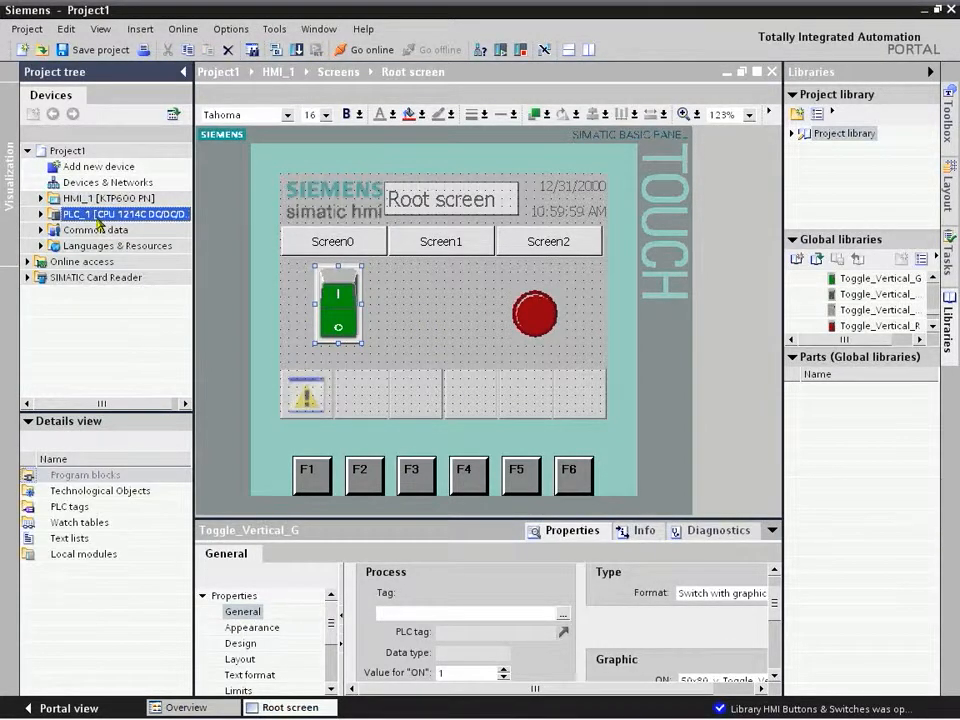
double_click(98, 216)
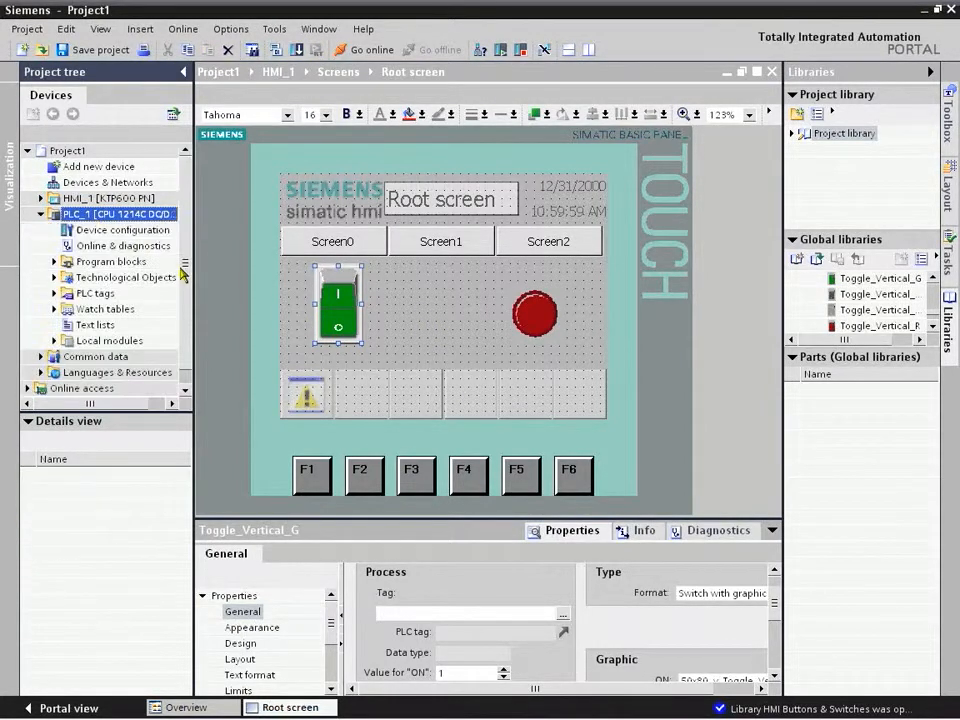
double_click(105, 264)
click(115, 293)
double_click(119, 294)
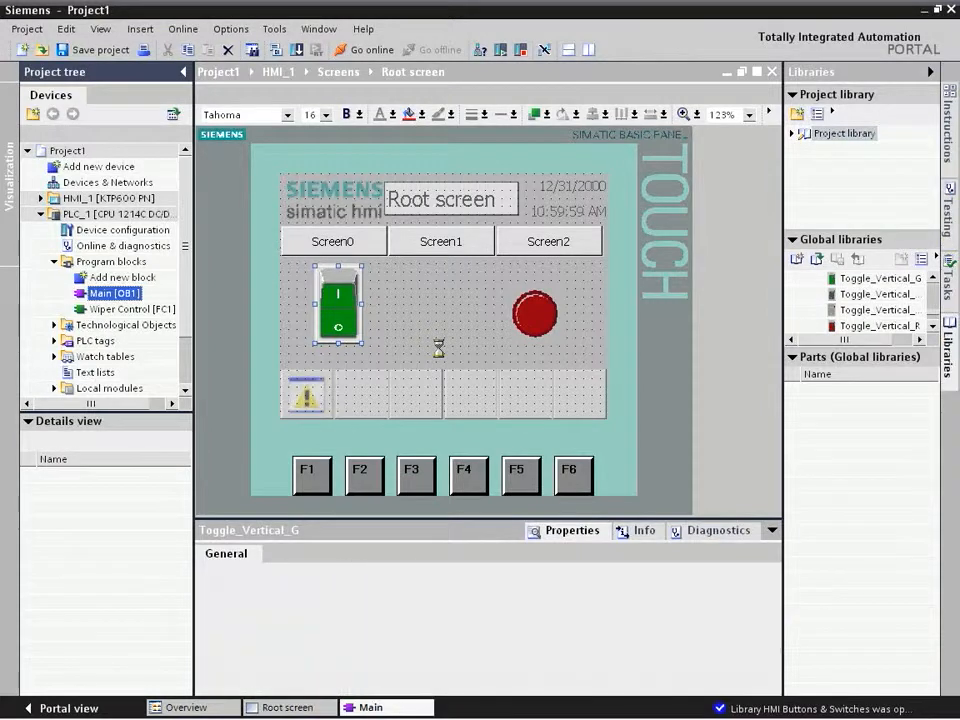
Replace the tag on the Start input of the Wiper Control block in Network 2 with HMI_Wiper_Start.
drag(776, 343, 776, 402)
click(280, 419)
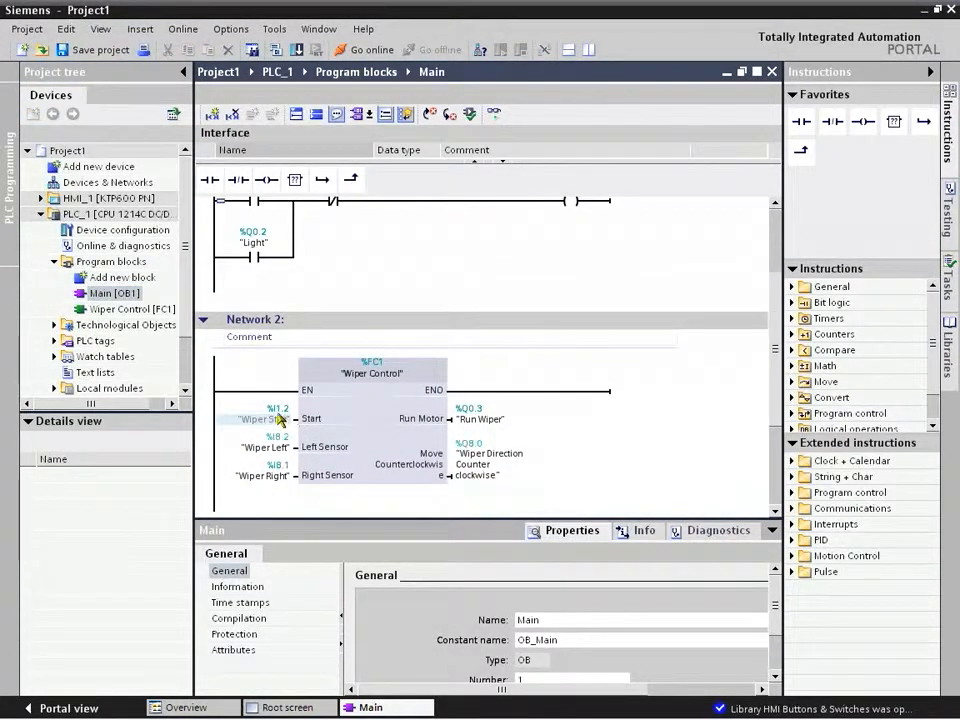
key(Delete)
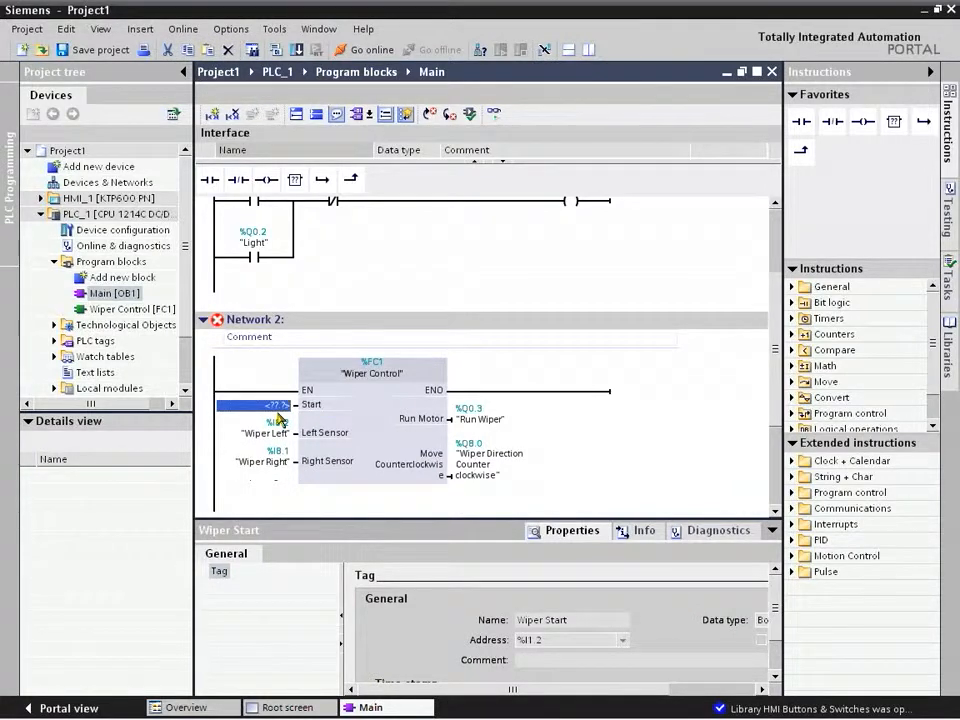
text(HMI_Wiper_Start)
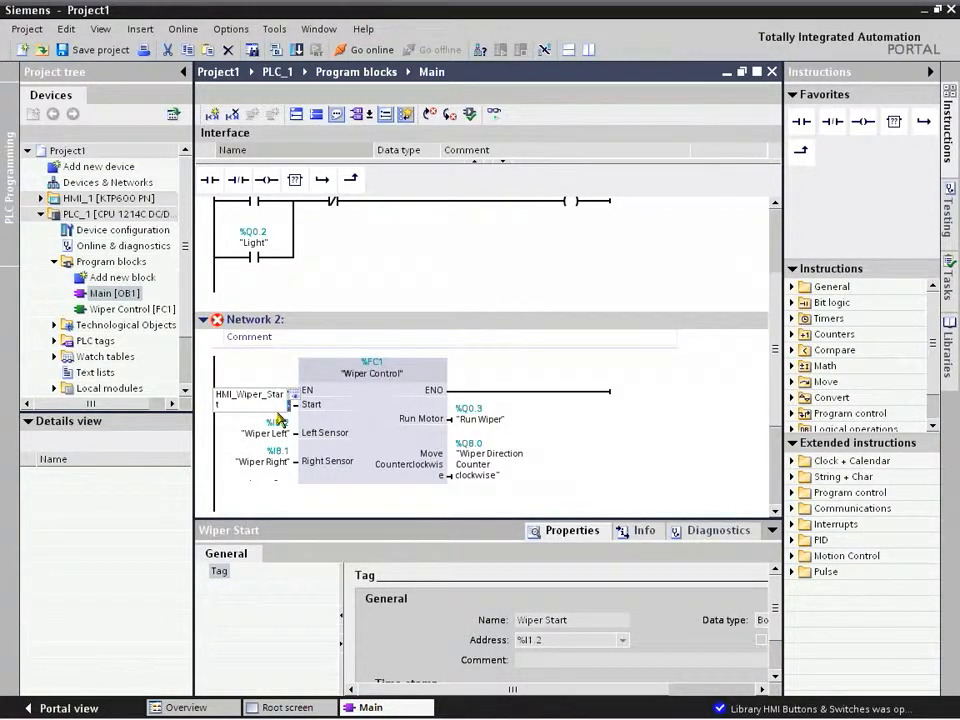
key(Return)
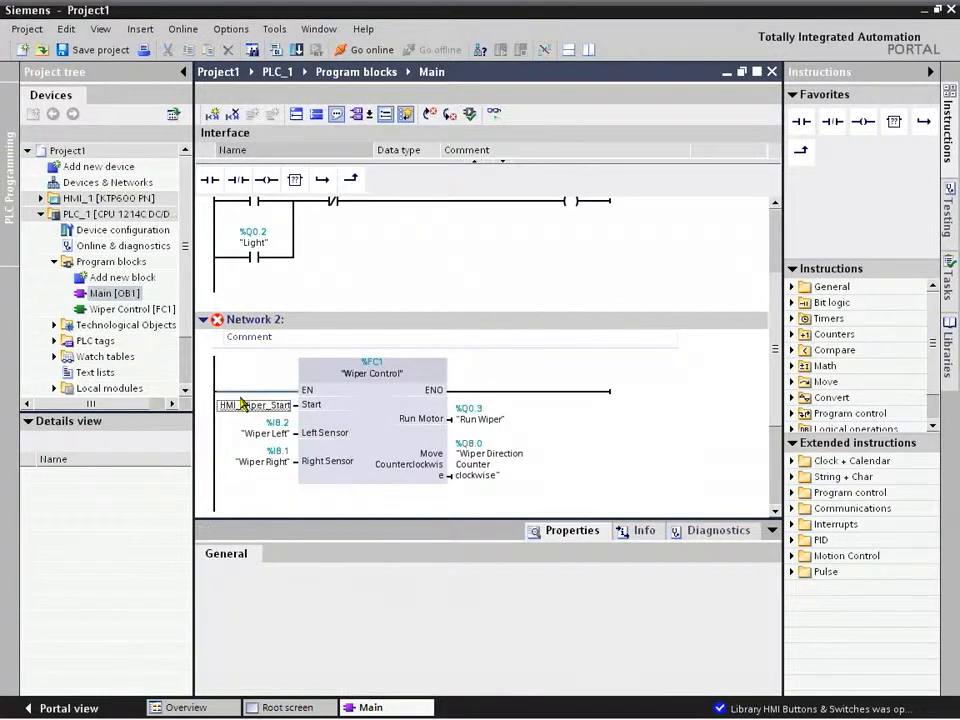
Define HMI_Wiper_Start as a Bool tag in Global Memory at %M0.0 and return to the root screen.
right_click(240, 410)
click(255, 414)
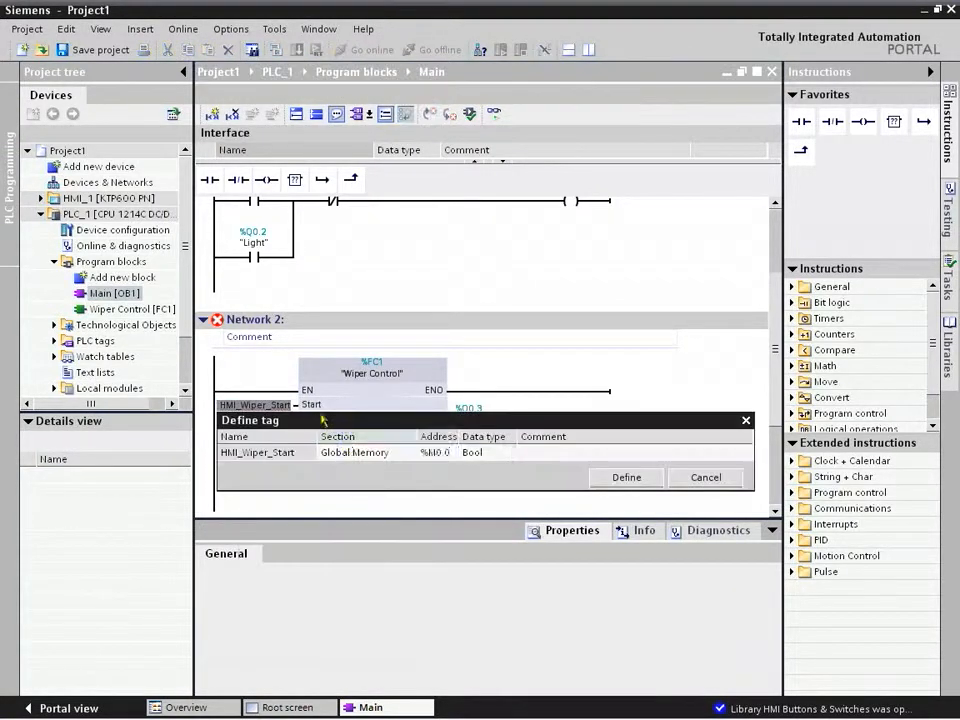
click(622, 475)
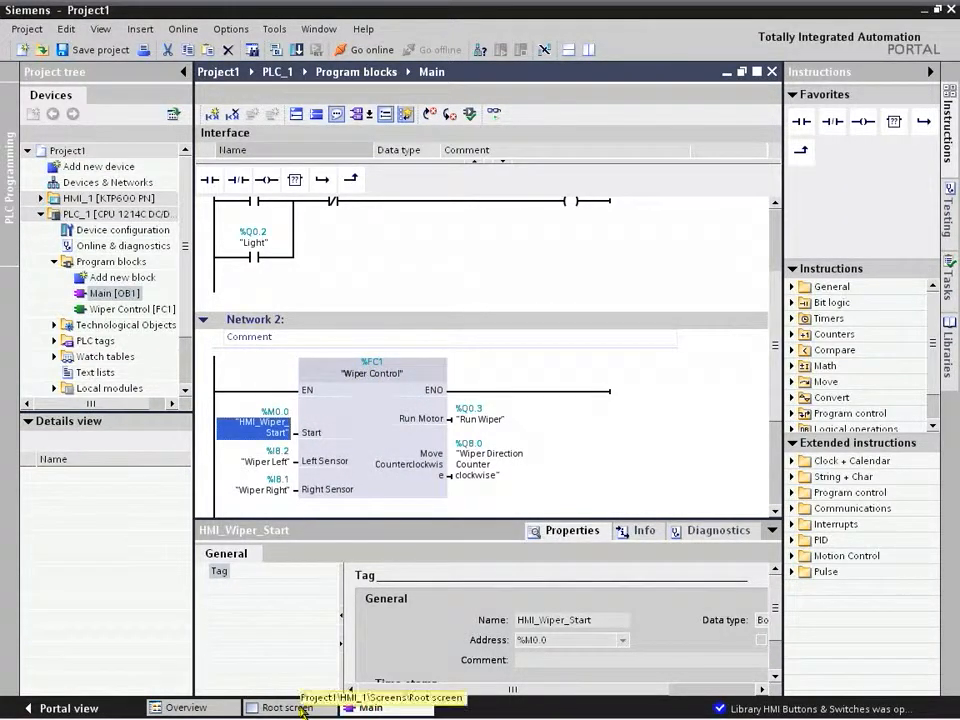
click(316, 705)
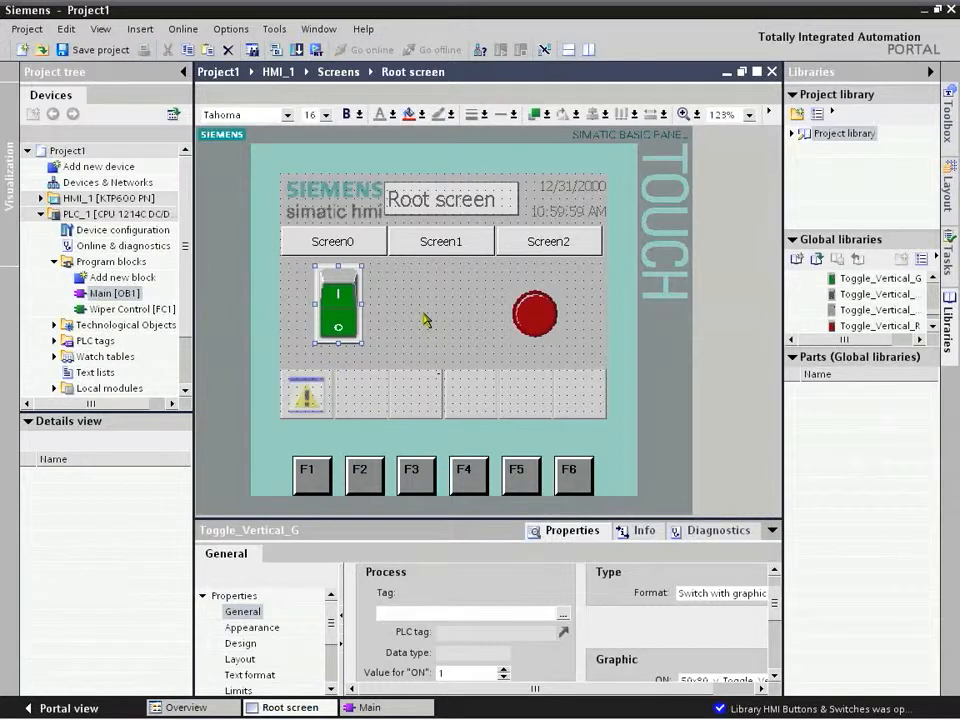
Assign the PLC tag HMI_Wiper_Start from PLC_1 to the green toggle switch on the root screen.
click(424, 320)
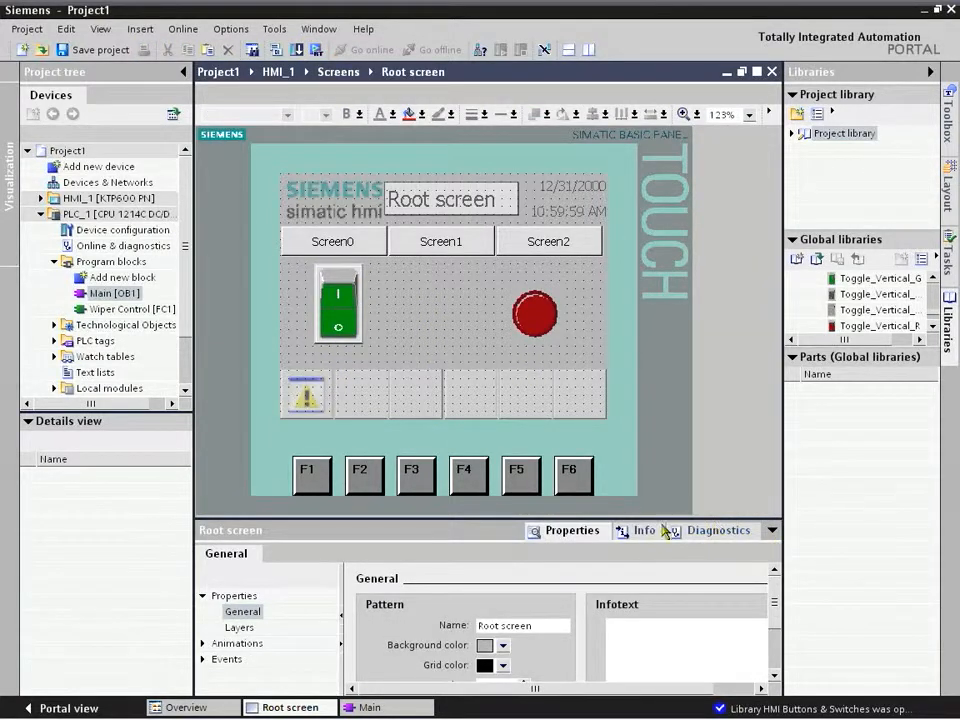
click(338, 282)
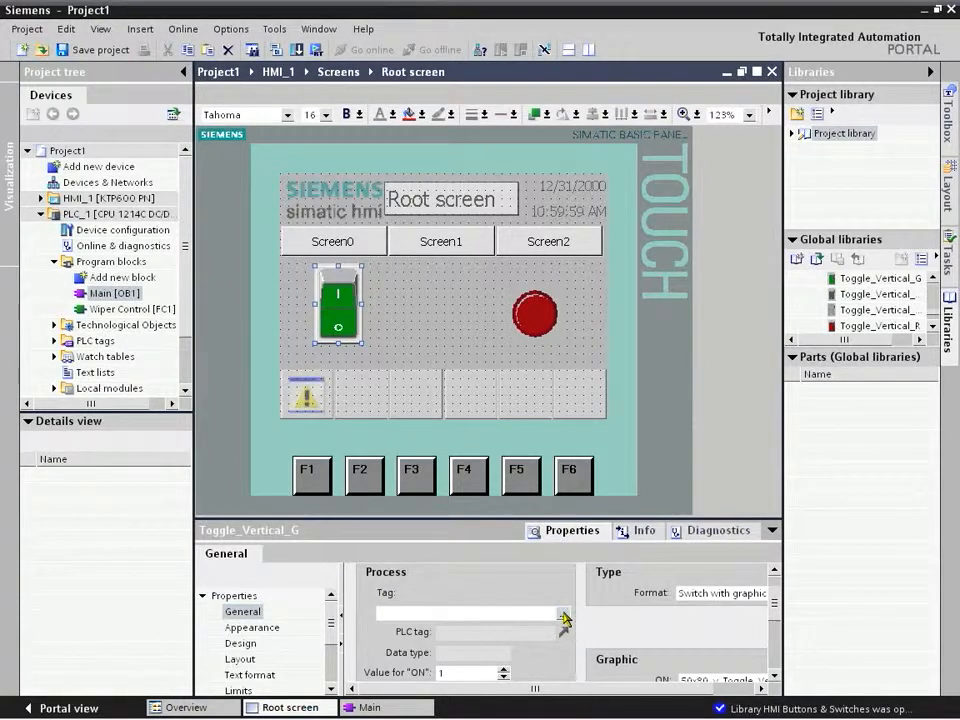
click(563, 613)
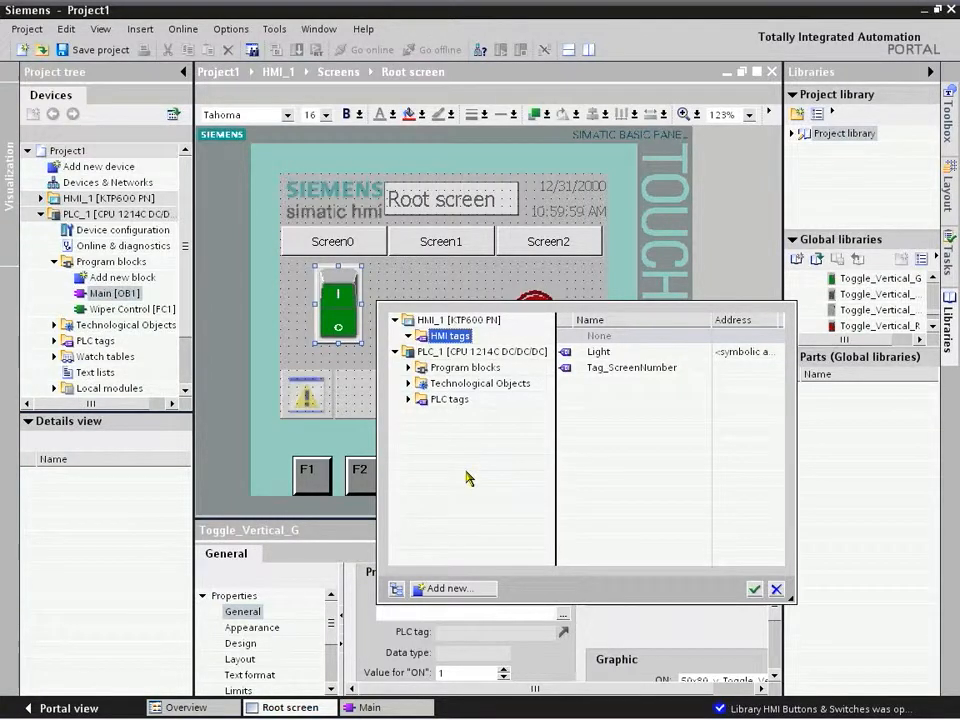
click(449, 399)
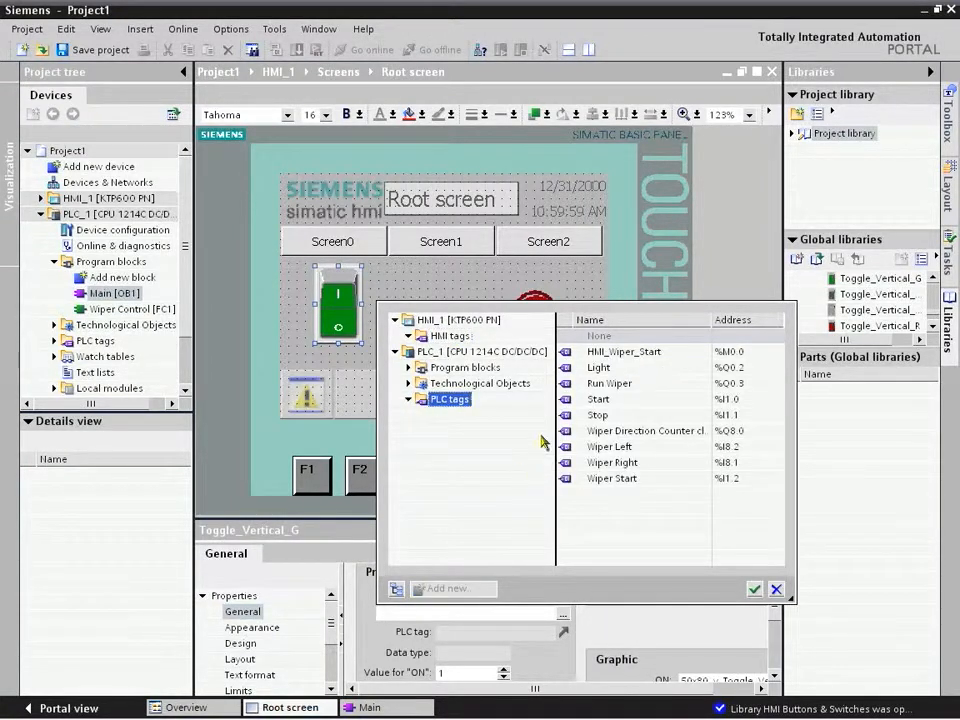
click(632, 353)
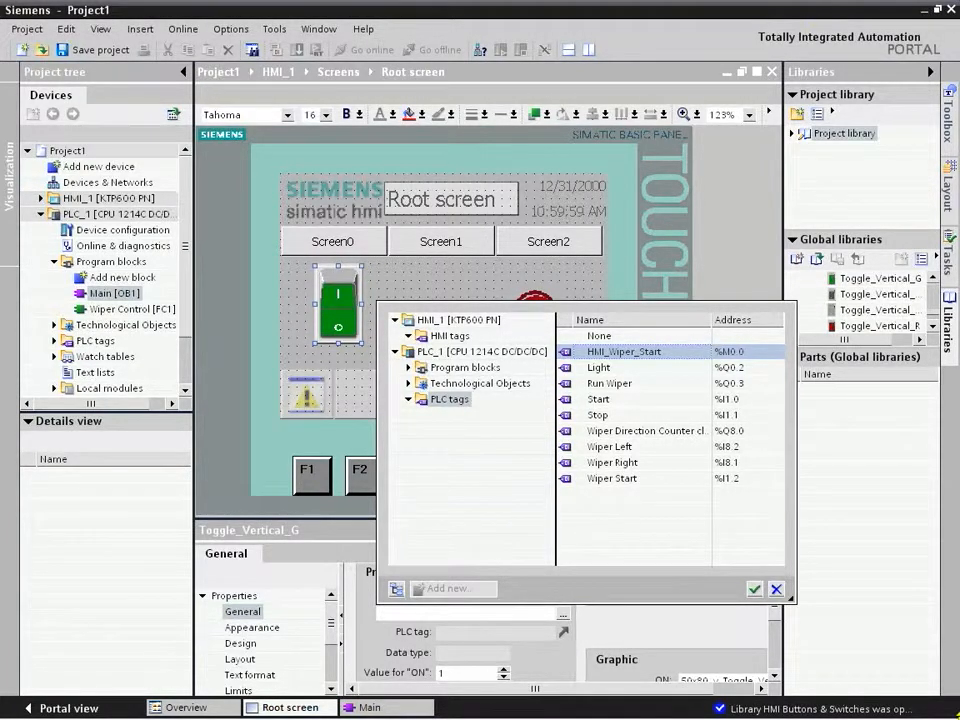
click(755, 589)
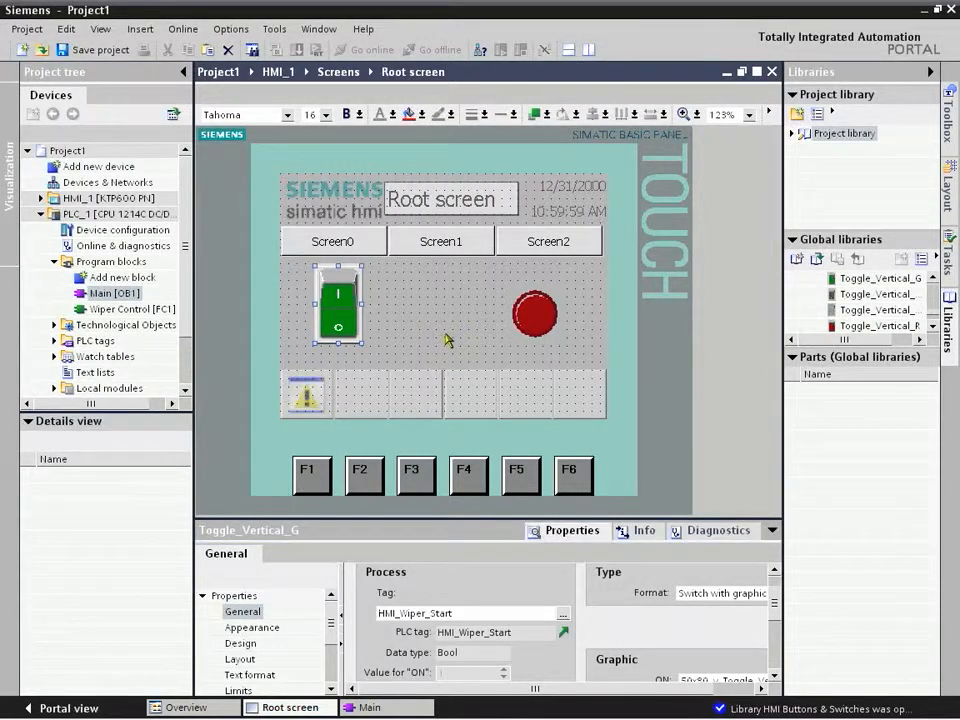
click(447, 340)
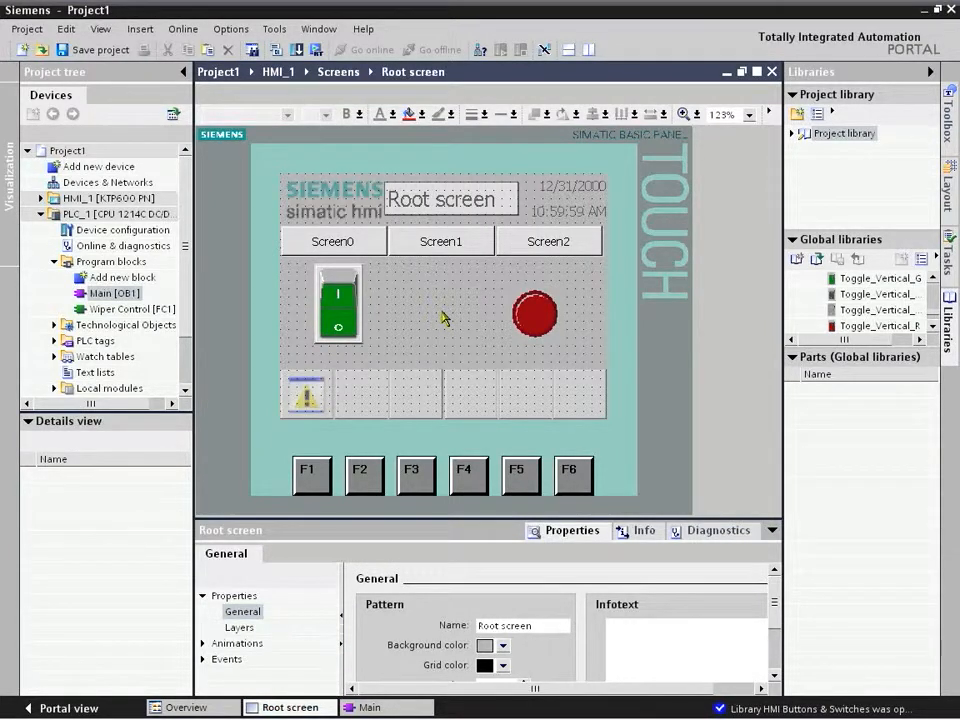
Open Devices & Networks, start downloading PLC_1 and HMI_1 together, and agree to stop the PLC.
click(108, 183)
double_click(107, 185)
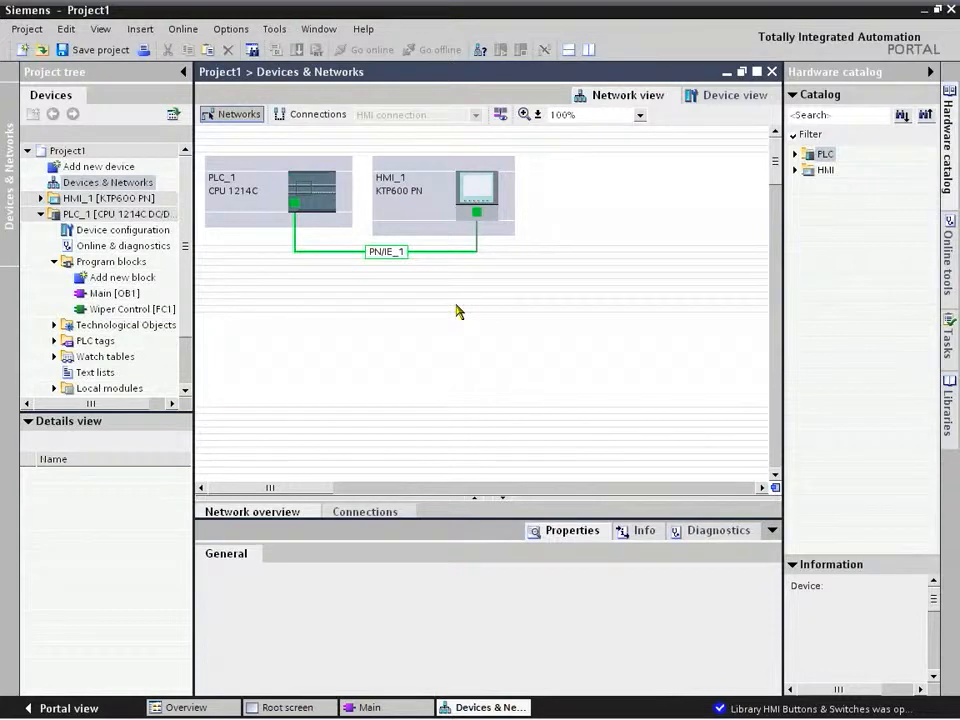
click(331, 197)
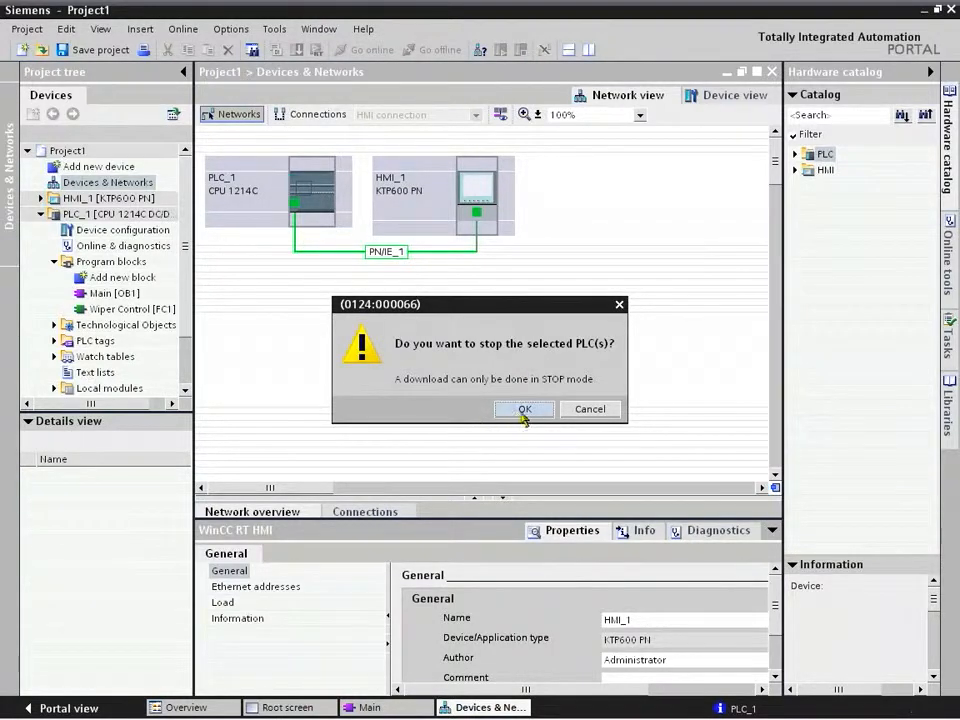
click(524, 411)
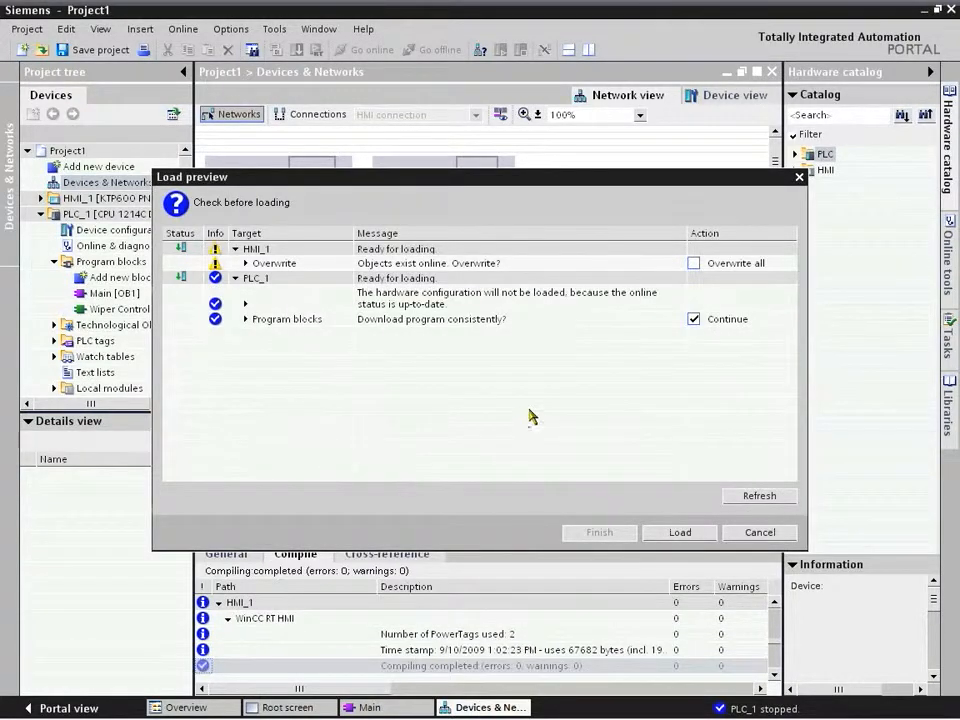
Set the existing HMI_1 objects to Overwrite all, load both devices, and finish with Start all enabled.
click(693, 263)
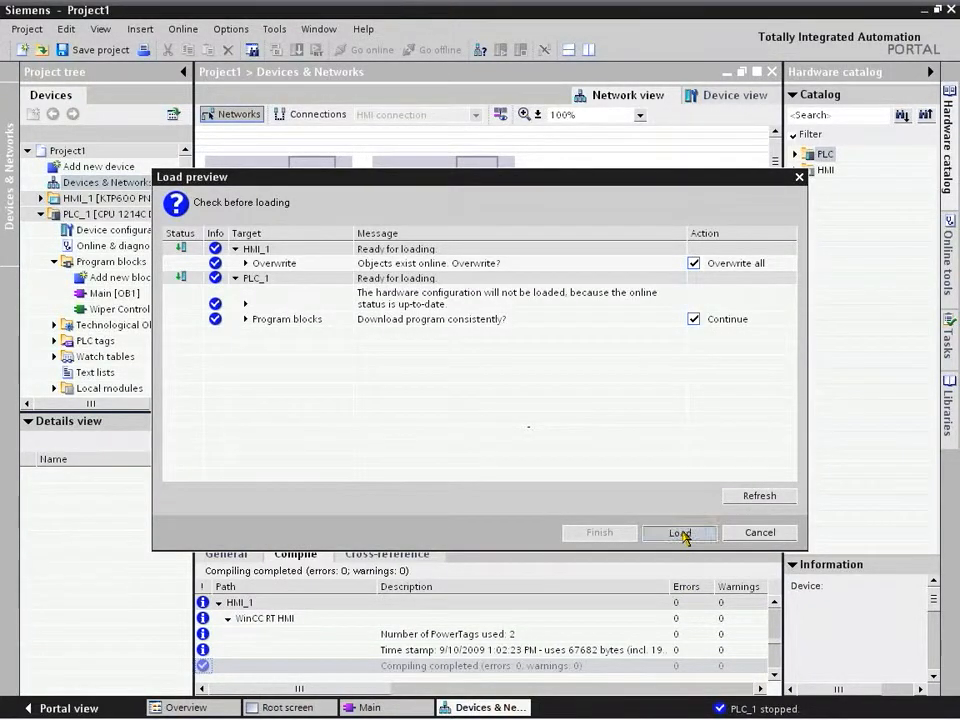
click(680, 533)
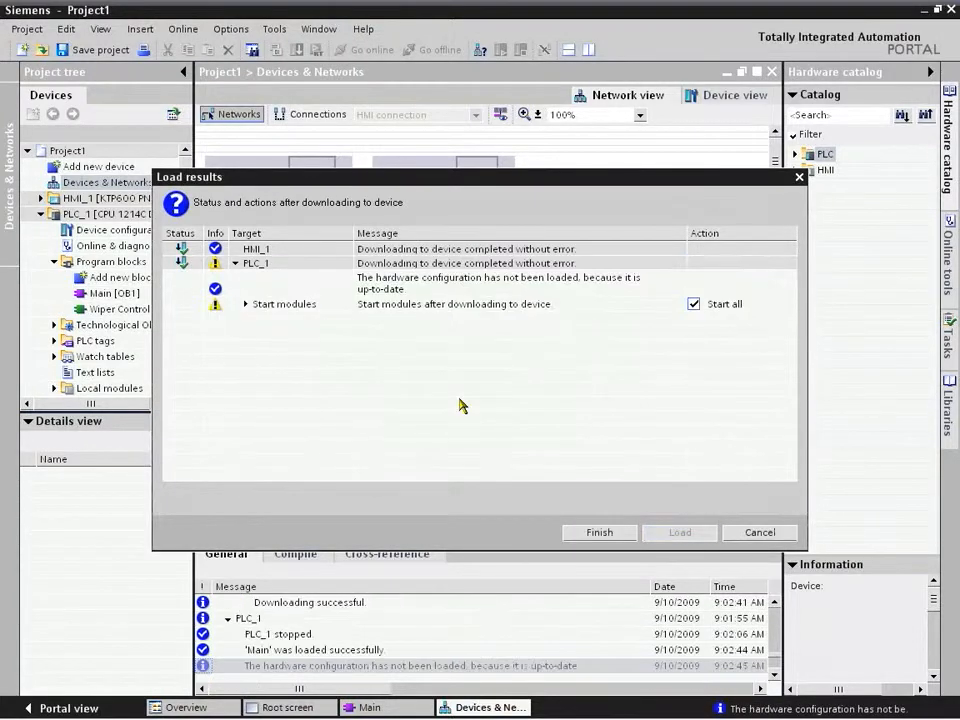
click(601, 534)
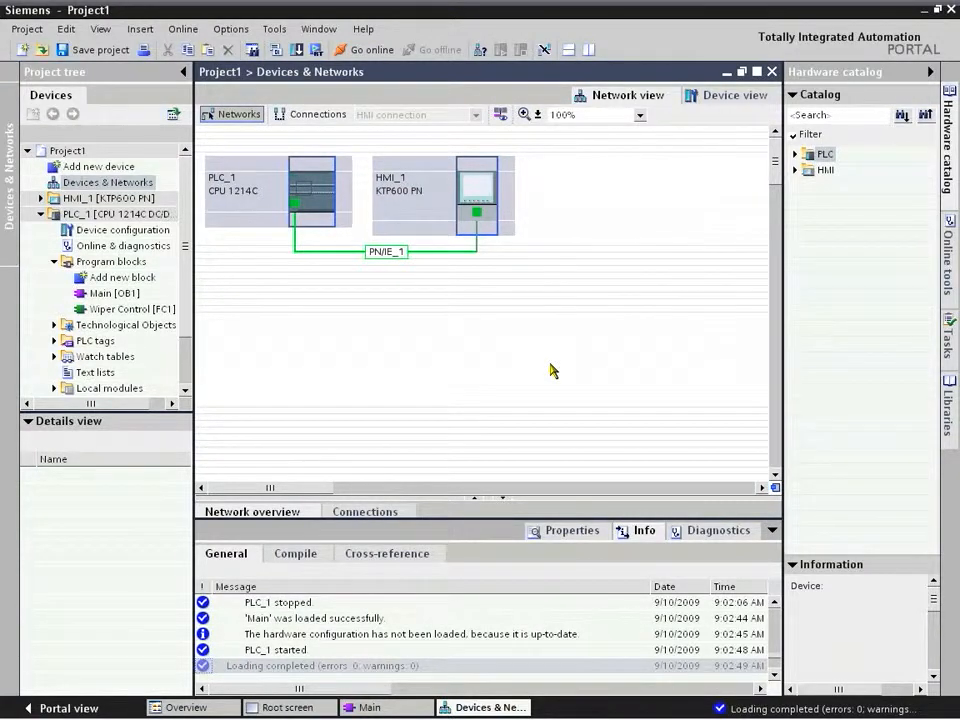
Start the runtime simulation of HMI_1 and turn the toggle switch on the root screen on and back off.
click(104, 294)
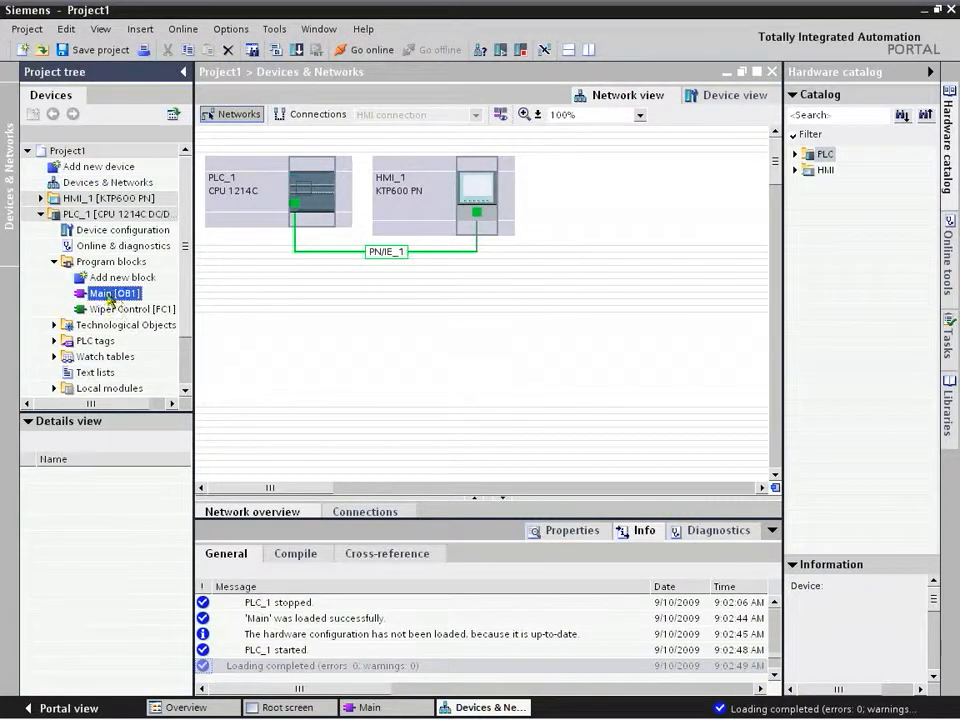
double_click(117, 296)
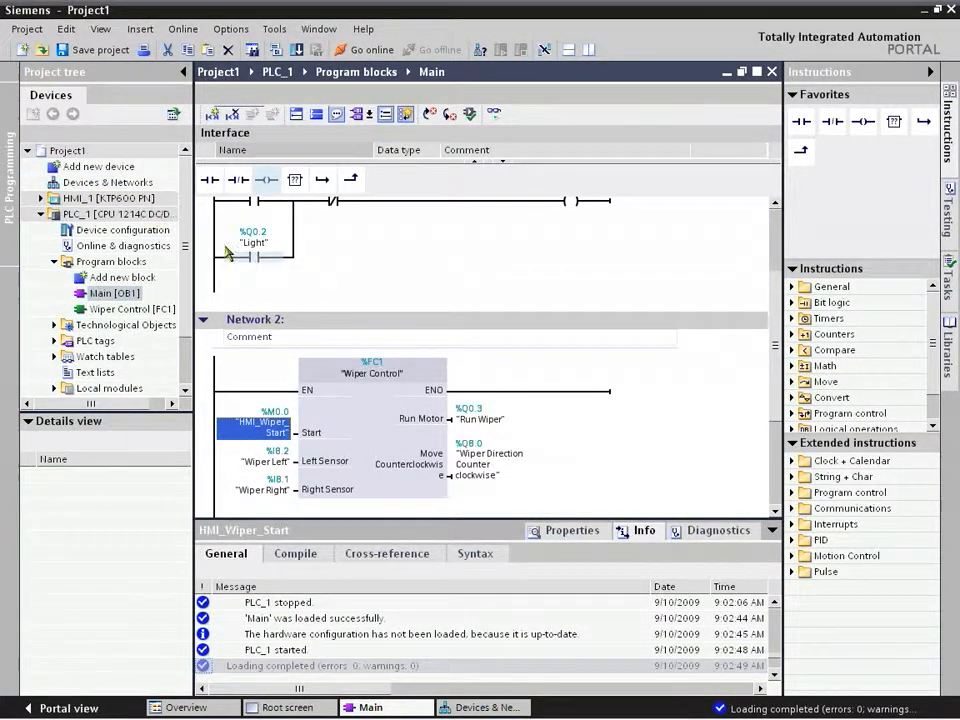
double_click(120, 198)
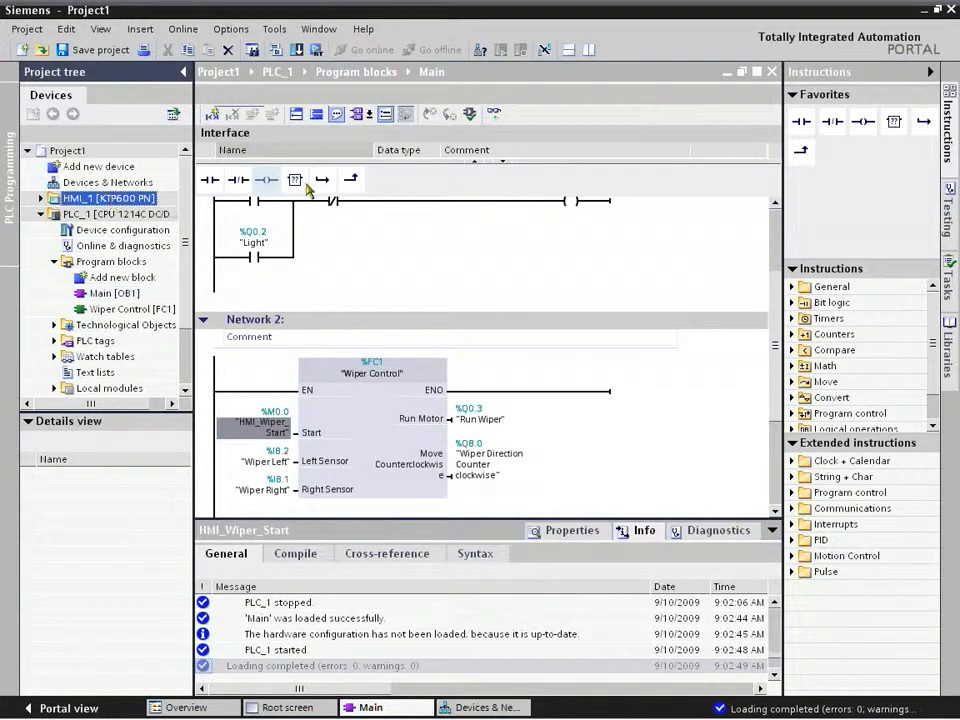
click(248, 49)
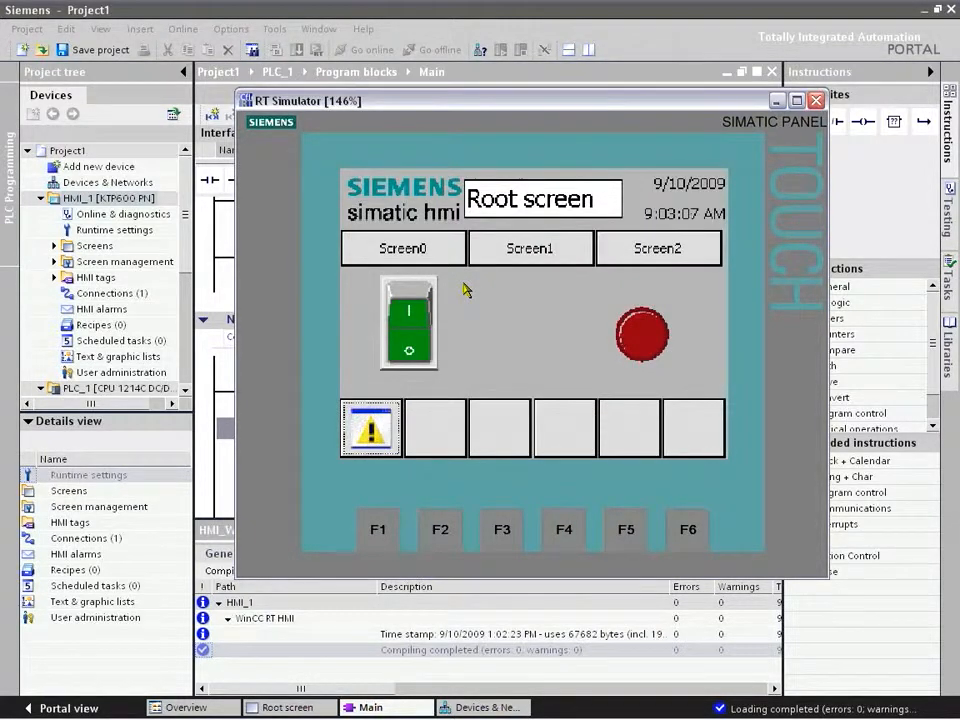
click(418, 311)
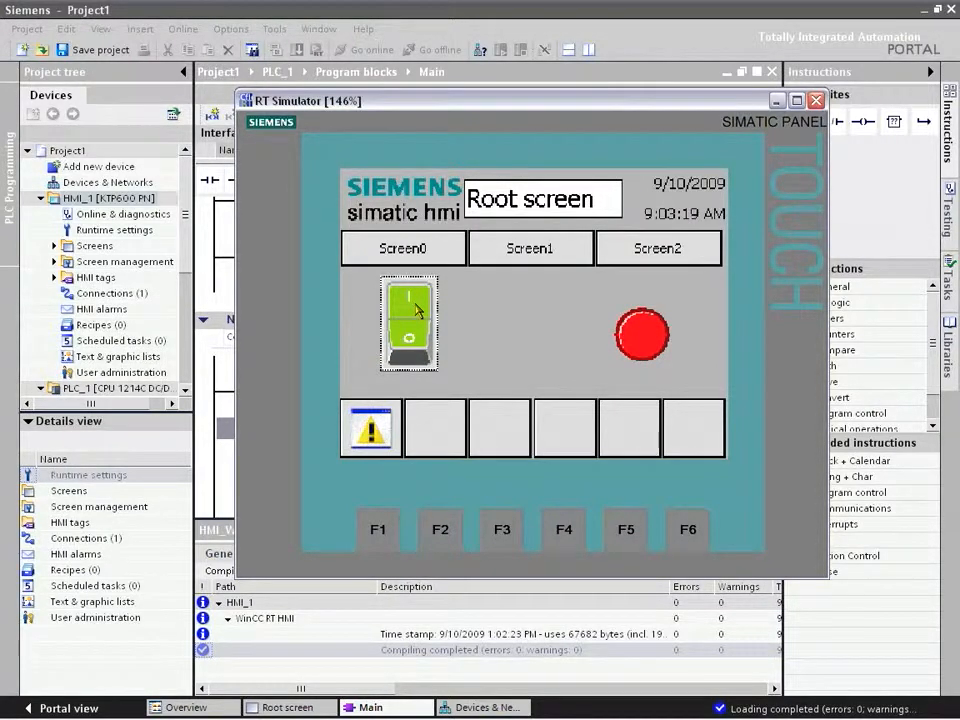
click(400, 322)
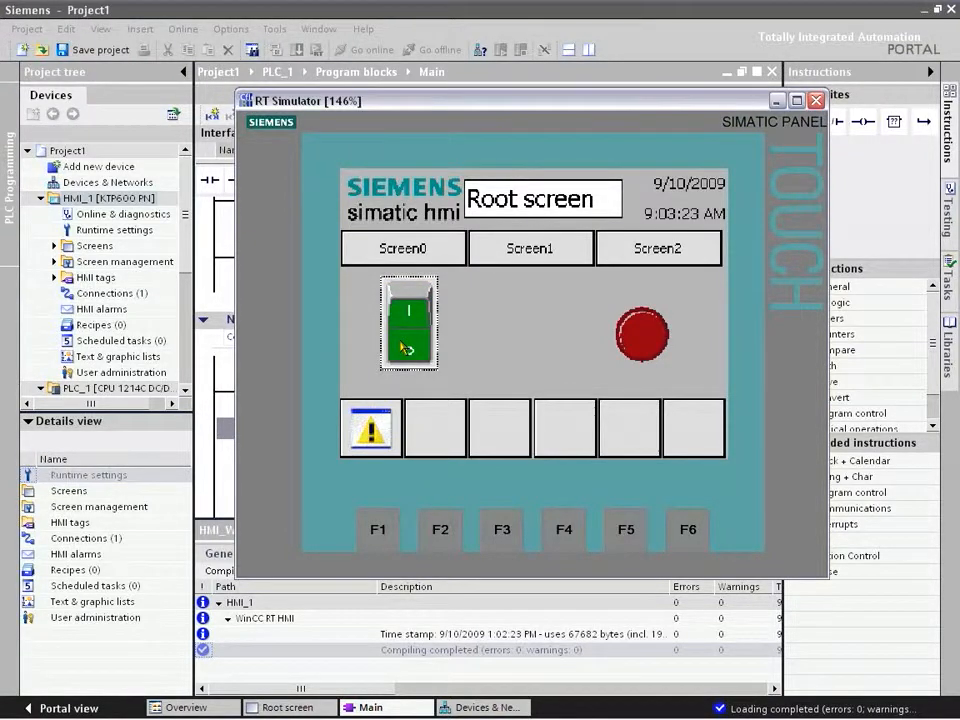
key(alt+Tab)
key(alt+Tab)
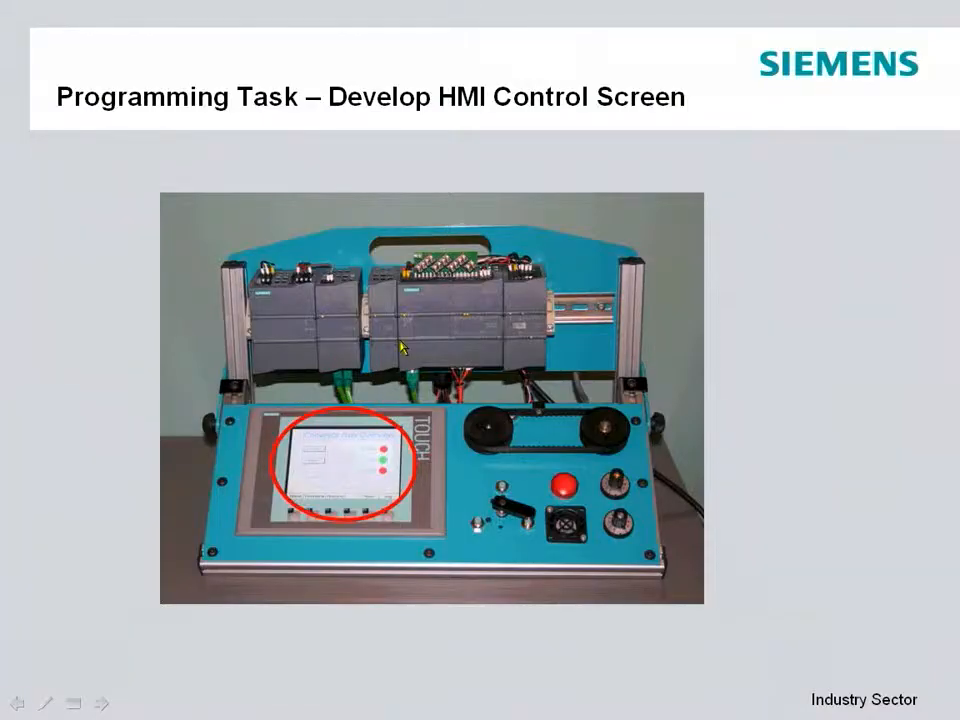
click(400, 342)
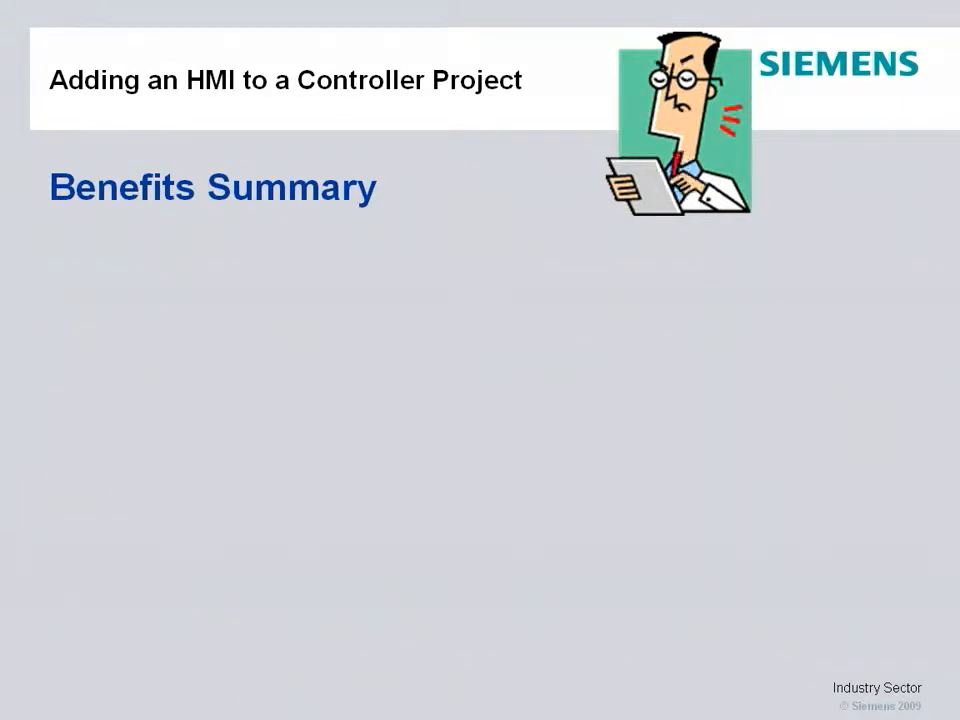
click(175, 512)
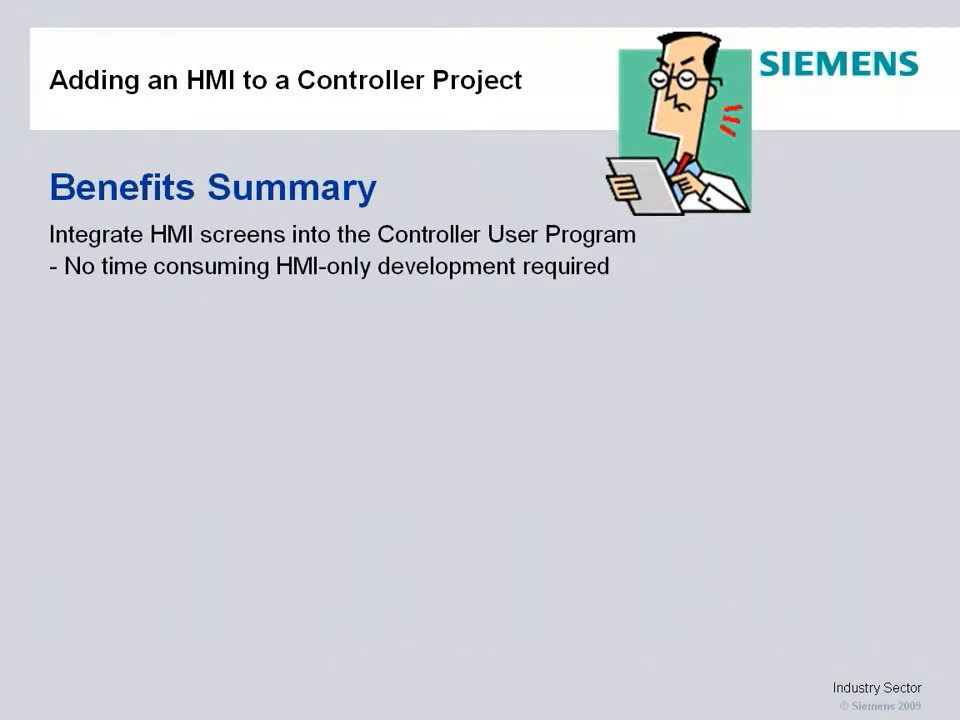